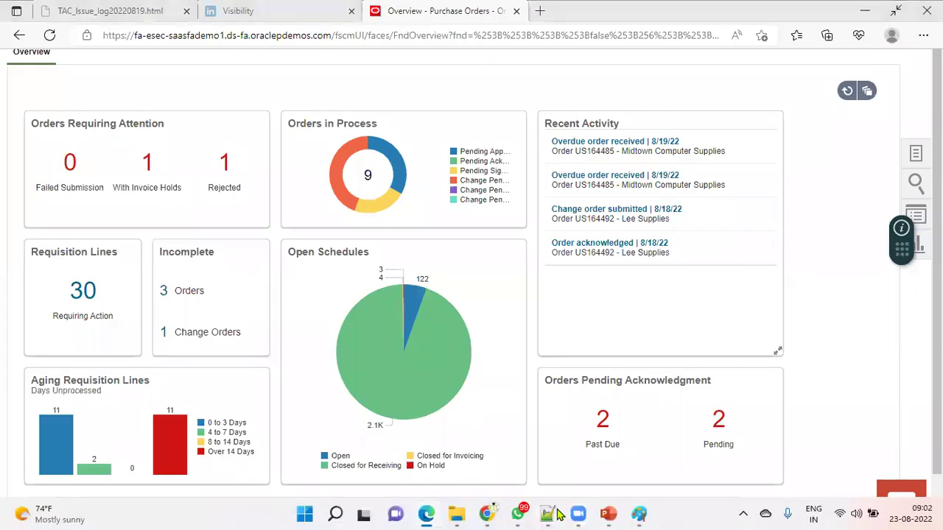
Step: Switch to Notepad++ and review the US1 Business Unit entry in the setup notes
left_click(553, 514)
left_click(230, 307)
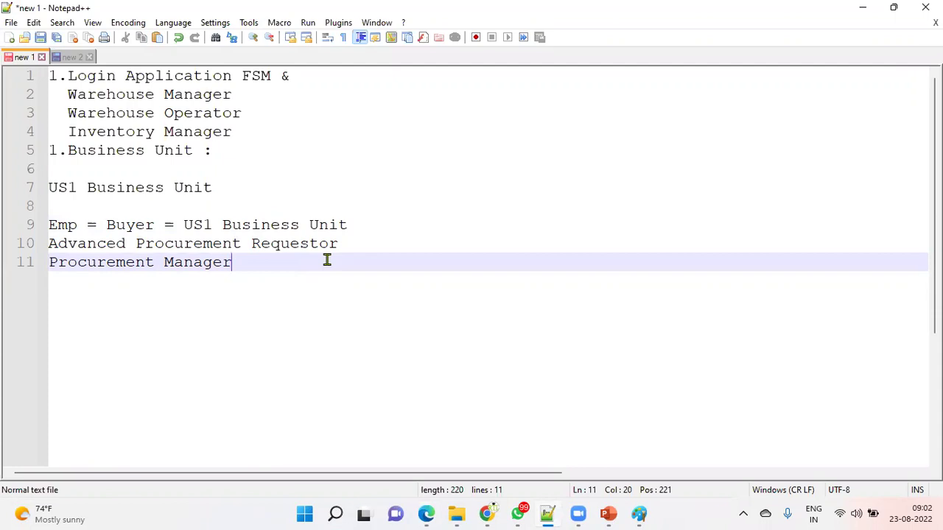
left_click_drag(221, 187, 126, 190)
left_click(143, 221)
left_click_drag(215, 187, 44, 187)
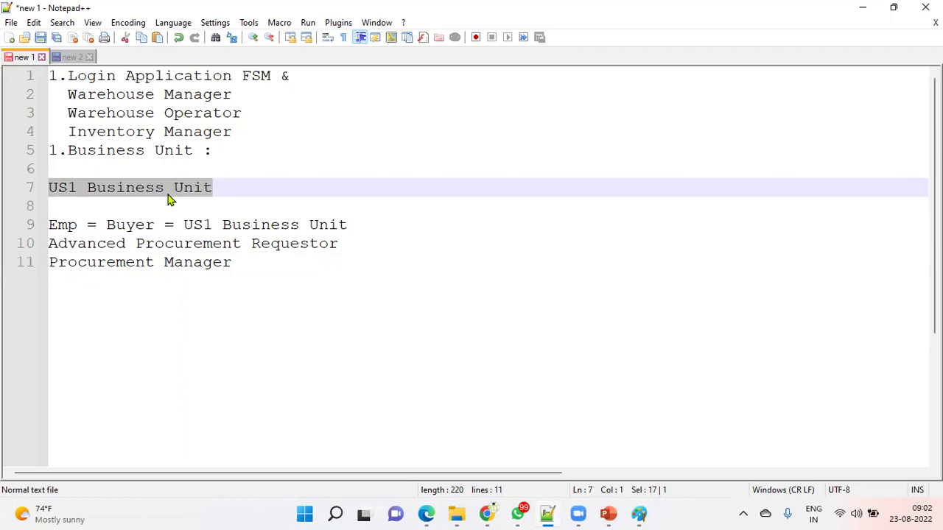
Step: Return to the browser, sign out of Oracle Applications Cloud, and sign in with the saved SCM_IMPL username and password
left_click(433, 514)
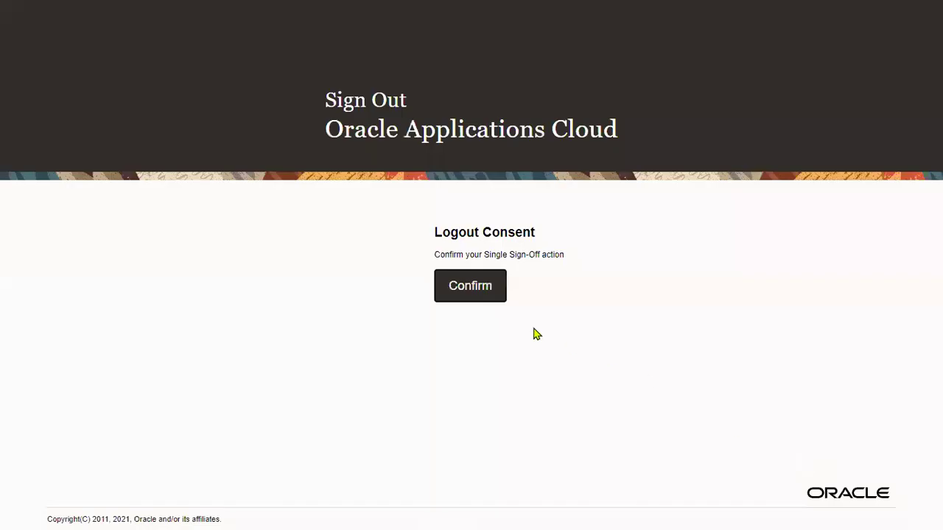
left_click(484, 295)
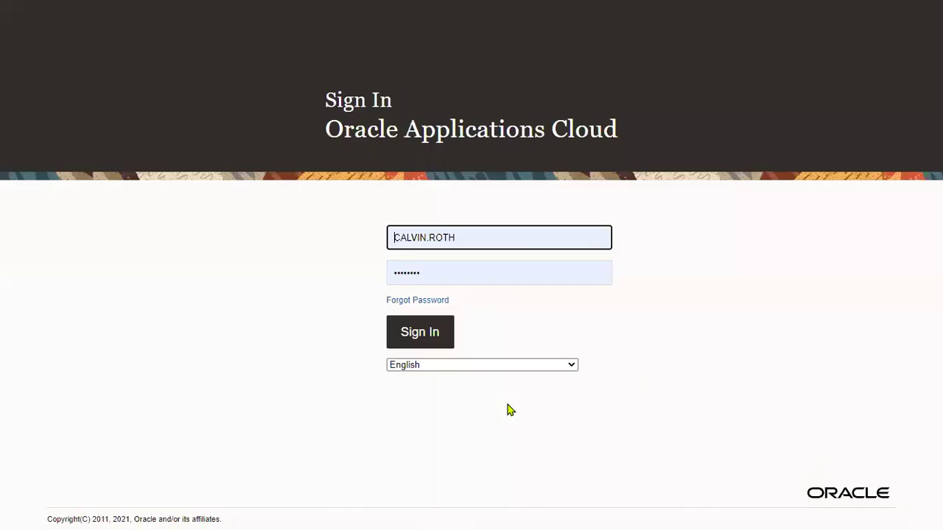
double_click(474, 237)
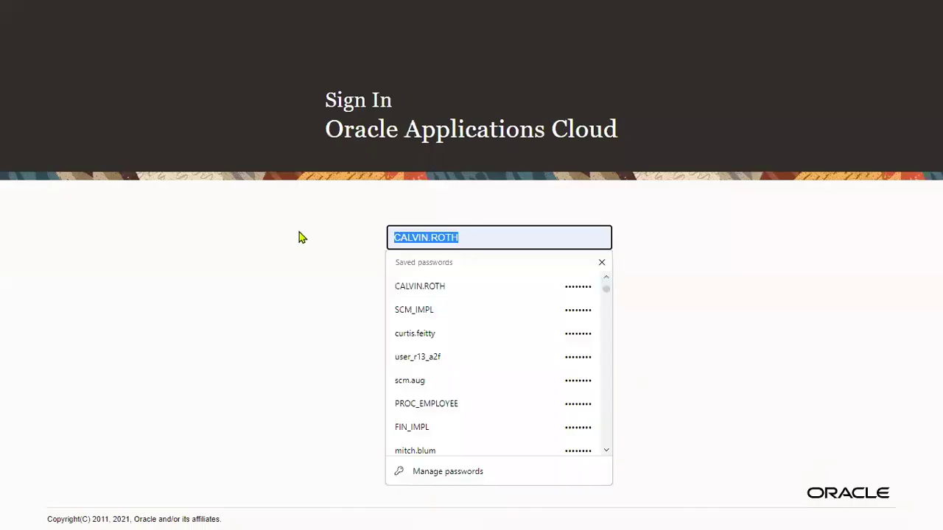
left_click(448, 315)
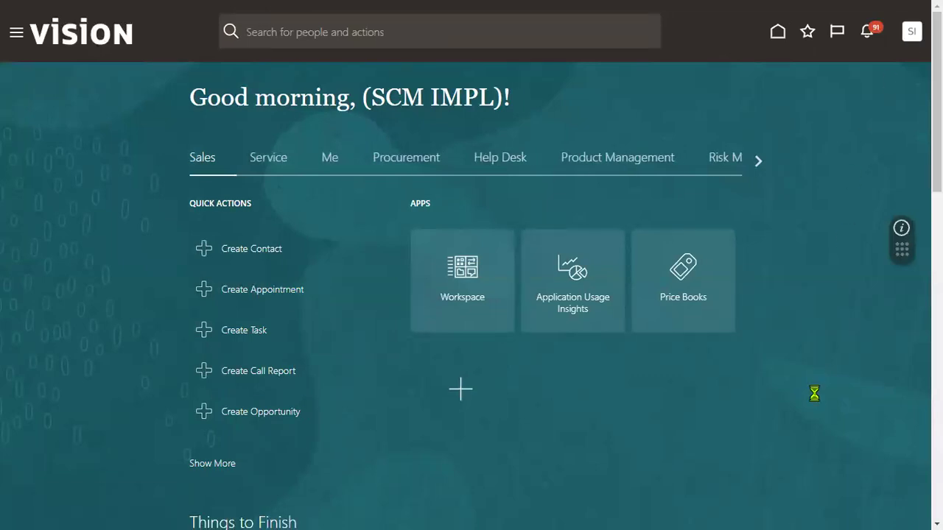
Step: Open the setup area and set the offering to Manufacturing and Supply Chain Materials Management
left_click(676, 243)
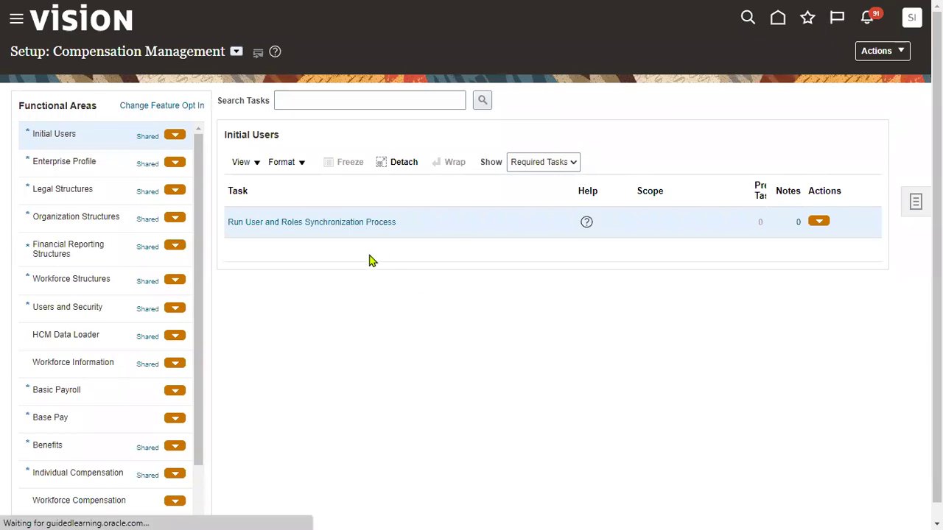
left_click(235, 51)
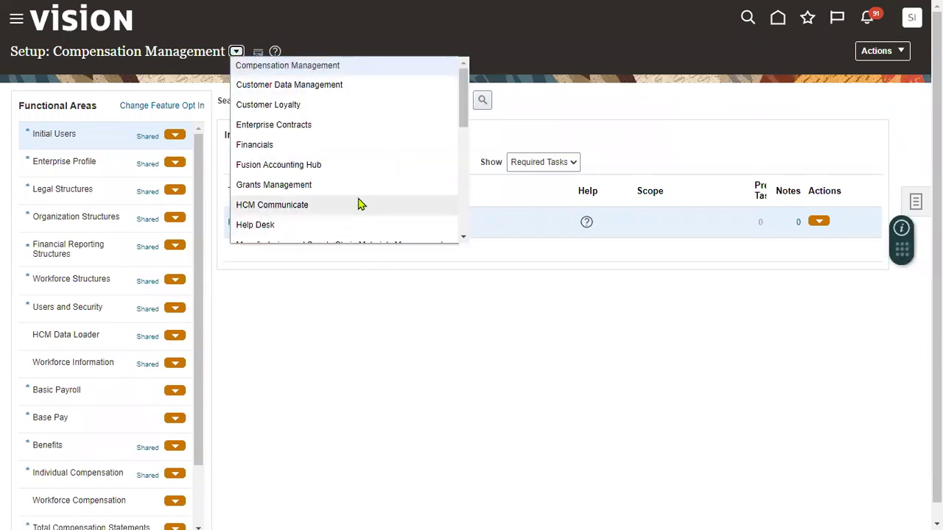
scroll(359, 204, "down", 1)
scroll(337, 224, "down", 1)
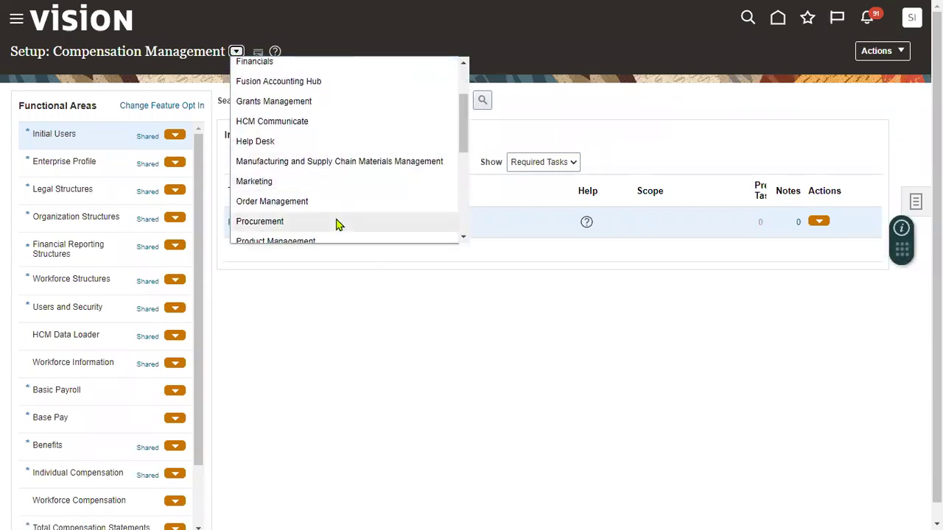
left_click(326, 221)
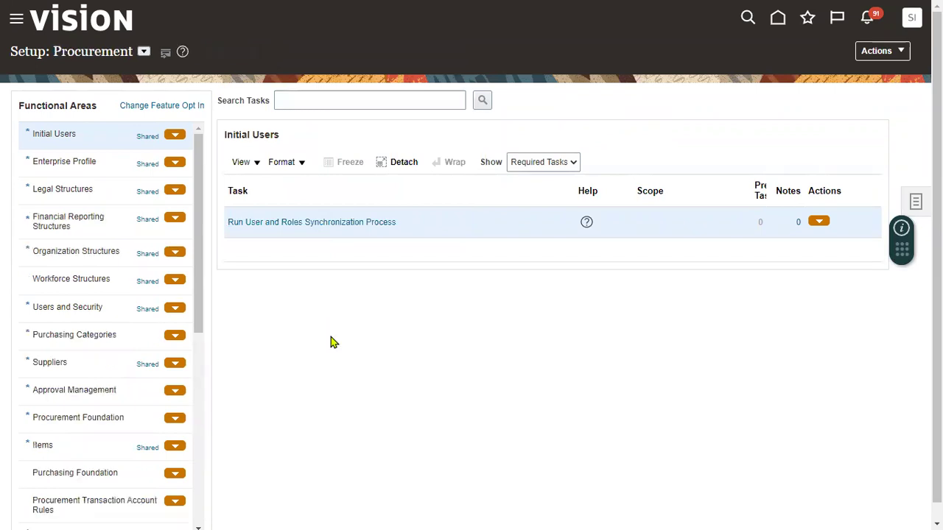
left_click(144, 51)
left_click(199, 183)
Step: Search the setup tasks for "inventory org" and open Manage Inventory Organizations from the Facilities functional area
left_click(353, 99)
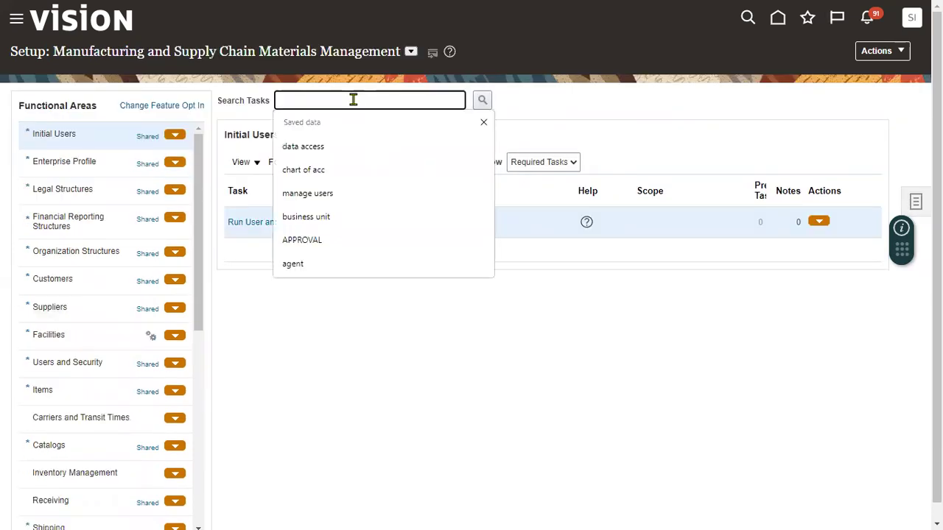
type("INVEN")
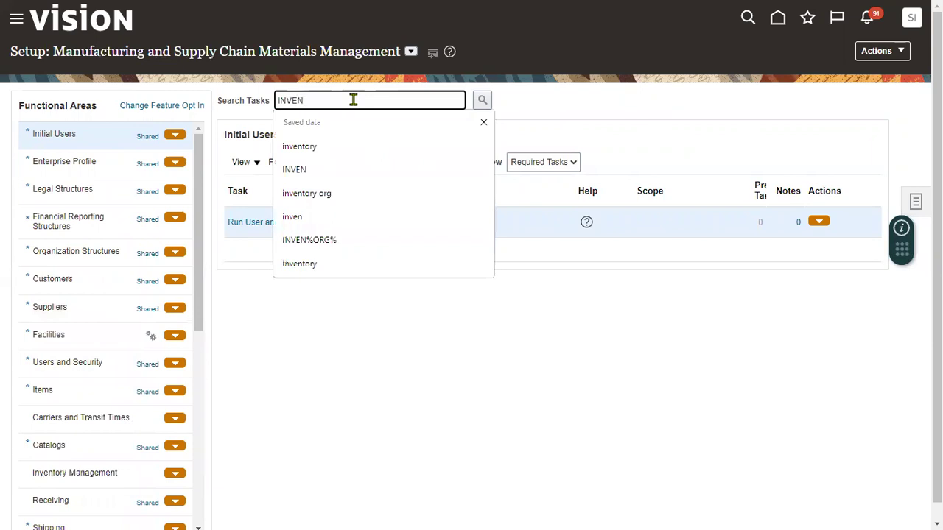
left_click(357, 191)
left_click(482, 101)
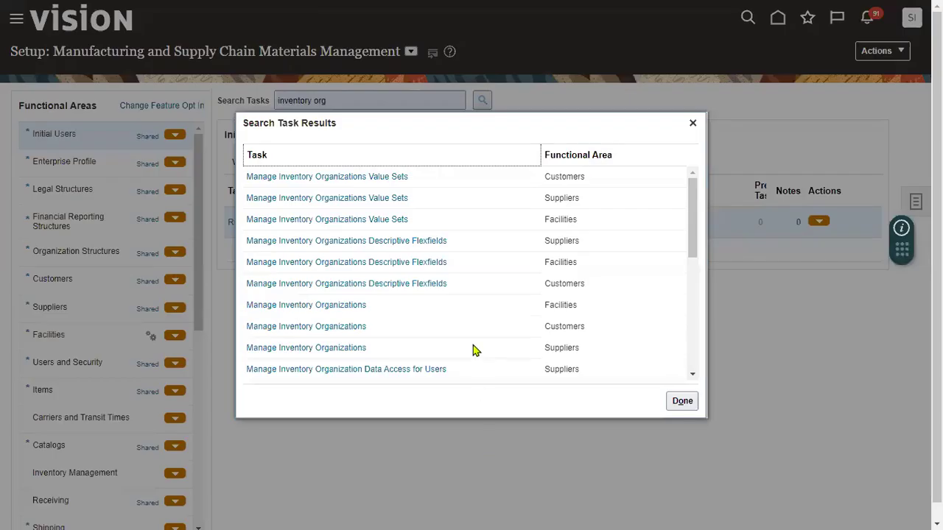
left_click(337, 314)
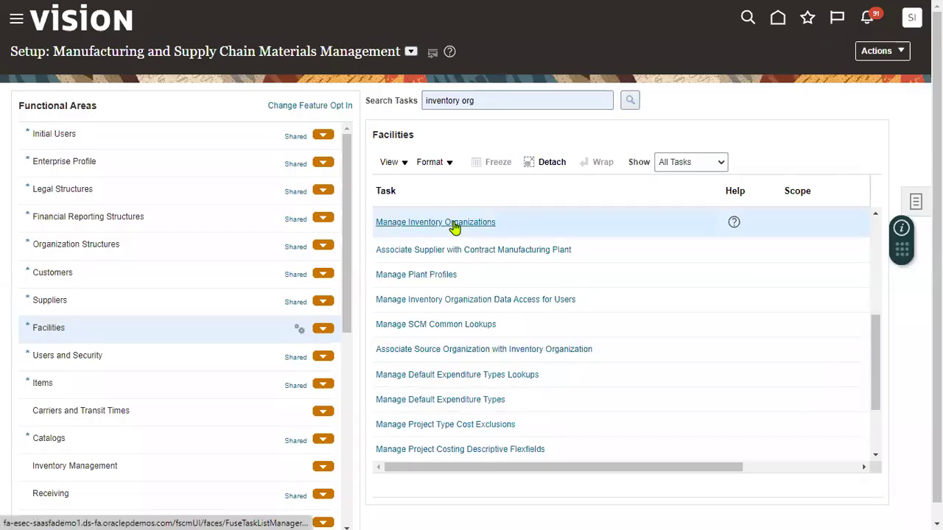
left_click(454, 224)
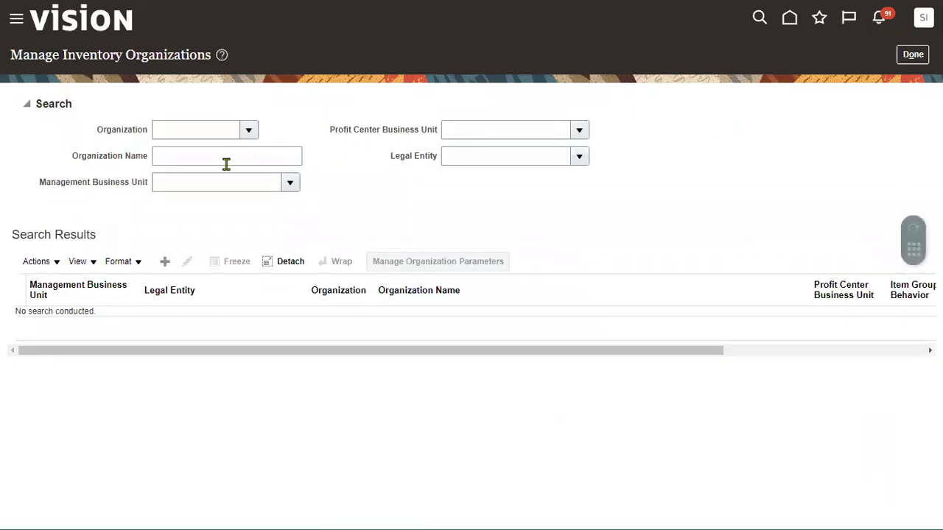
Step: Search the inventory organizations for organization 001
left_click(229, 130)
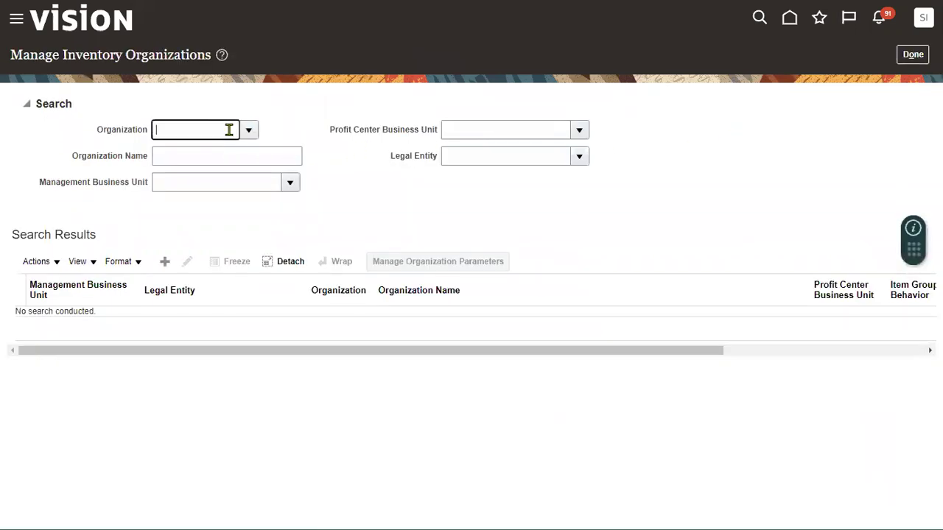
type("001")
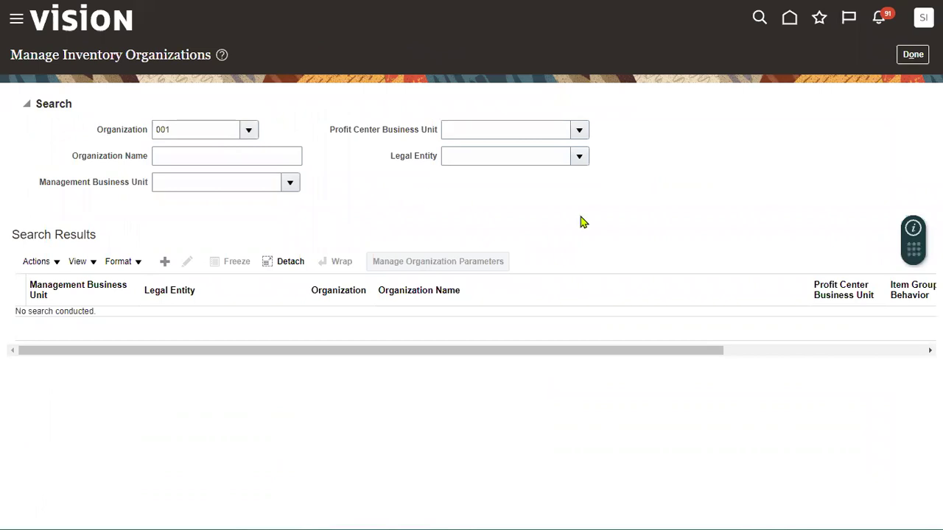
left_click(444, 197)
left_click_drag(626, 353, 891, 364)
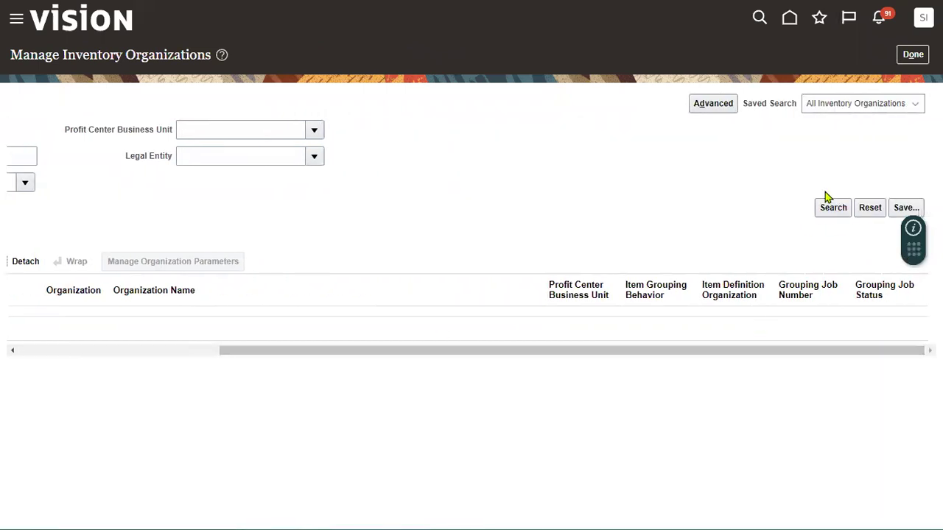
left_click(825, 210)
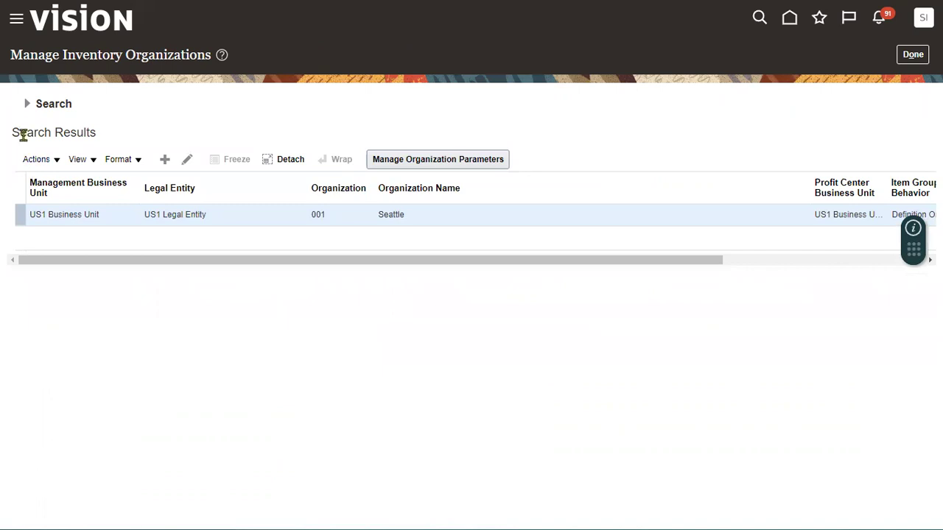
Step: Open the Seattle organization for editing, review its primary ledger, organization code and profit center business unit, and leave without saving
left_click_drag(32, 215, 95, 216)
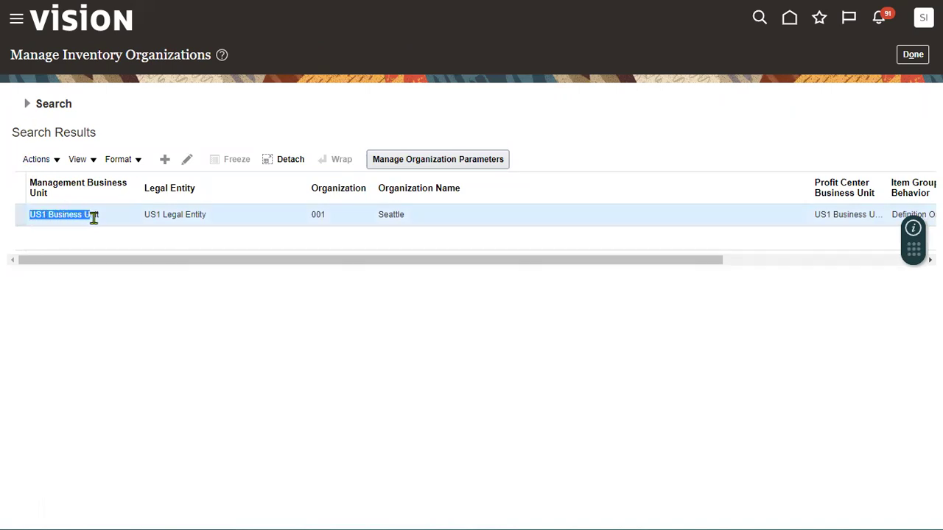
left_click(187, 159)
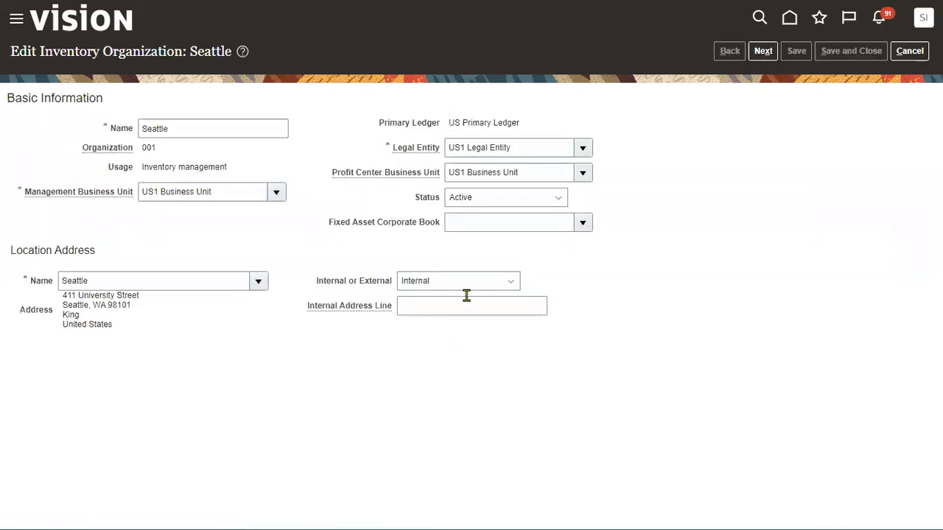
left_click_drag(384, 151, 528, 125)
left_click(453, 120)
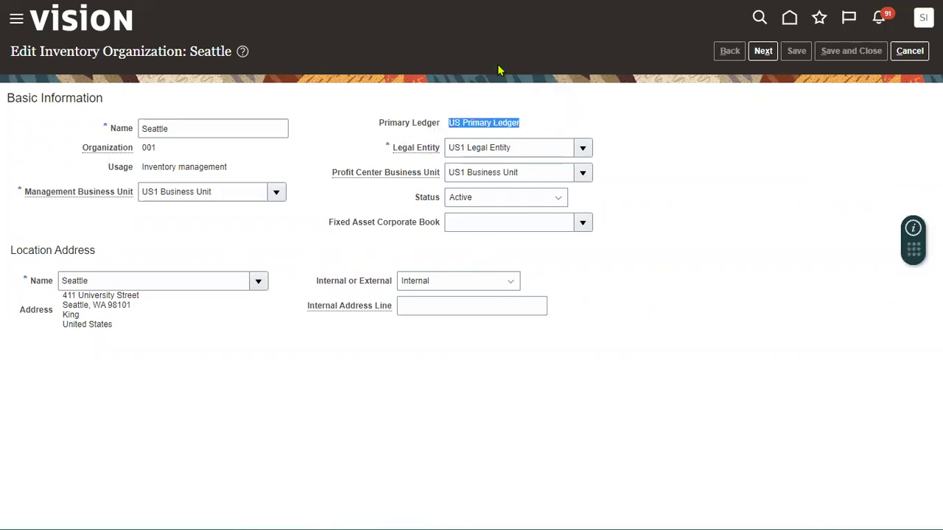
left_click_drag(159, 148, 143, 148)
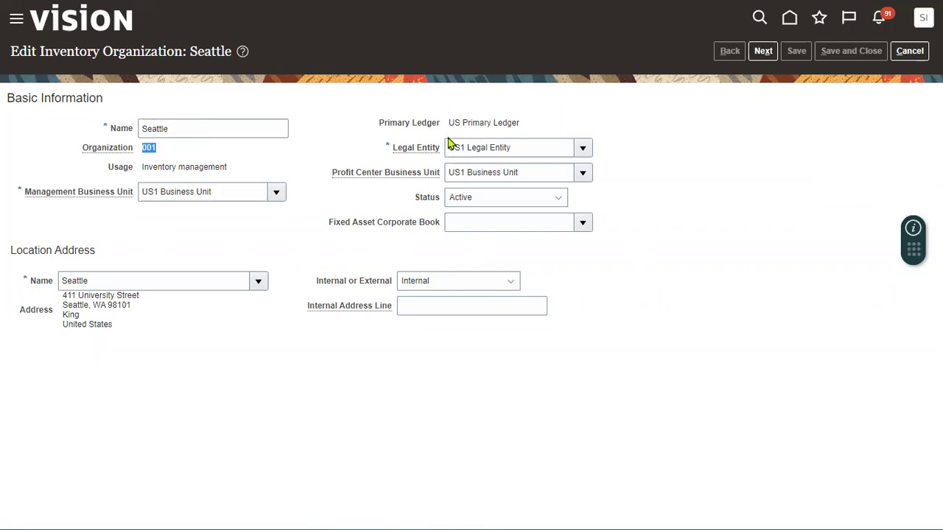
left_click_drag(517, 175, 442, 176)
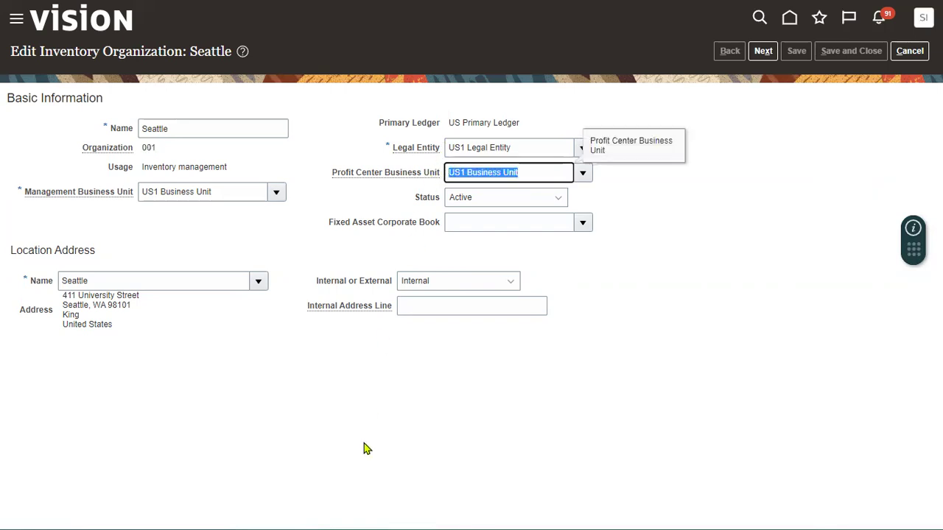
left_click(909, 51)
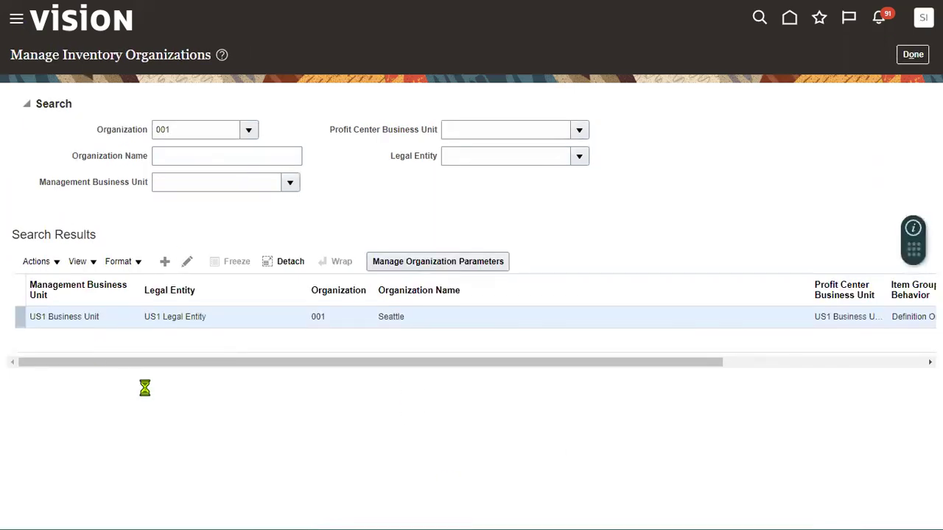
Step: Go to Product Information Management under Product Management and start creating an item
left_click(137, 222)
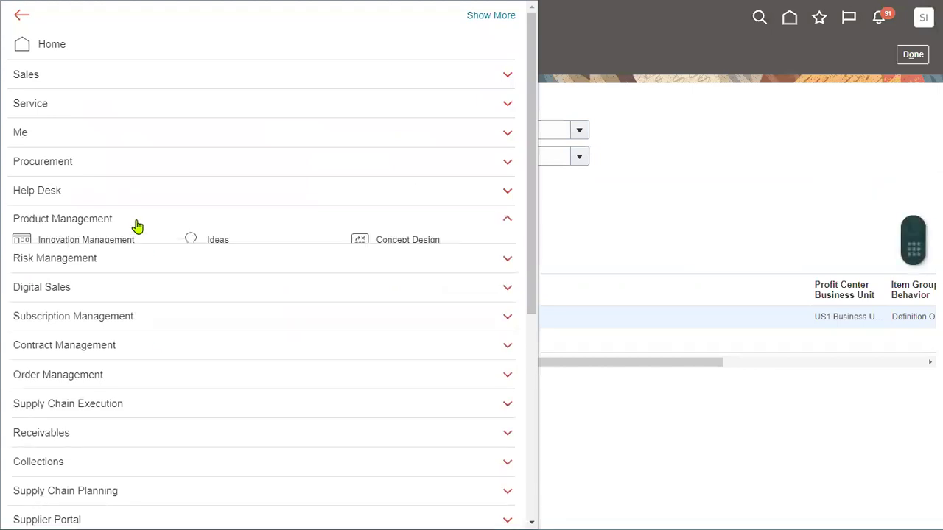
left_click(452, 272)
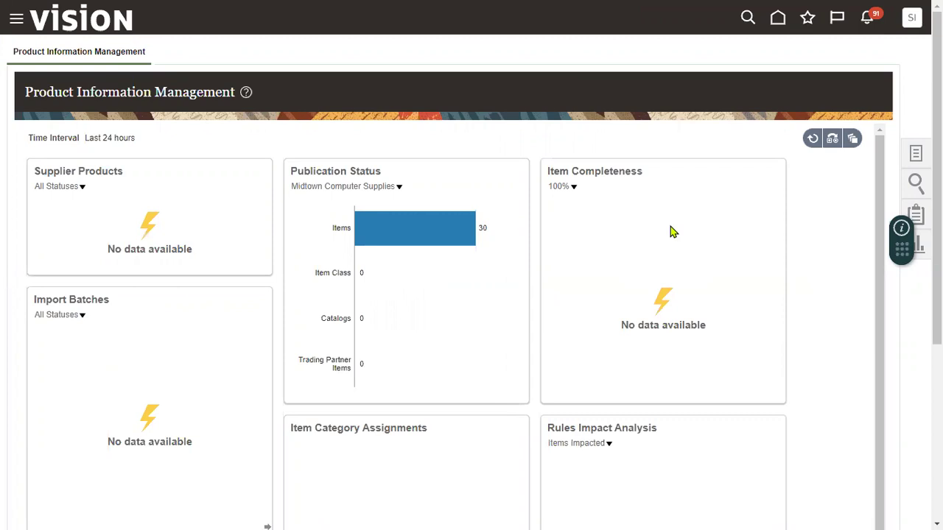
left_click(916, 154)
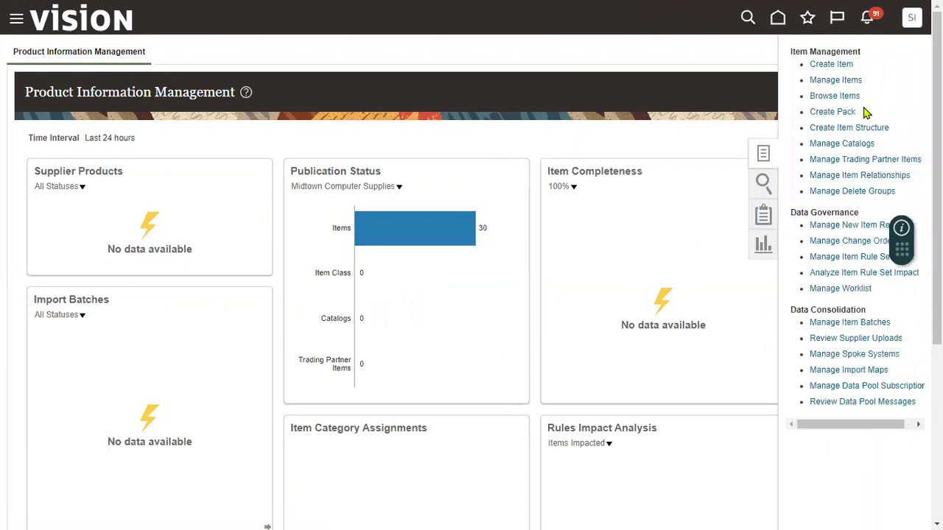
left_click(831, 65)
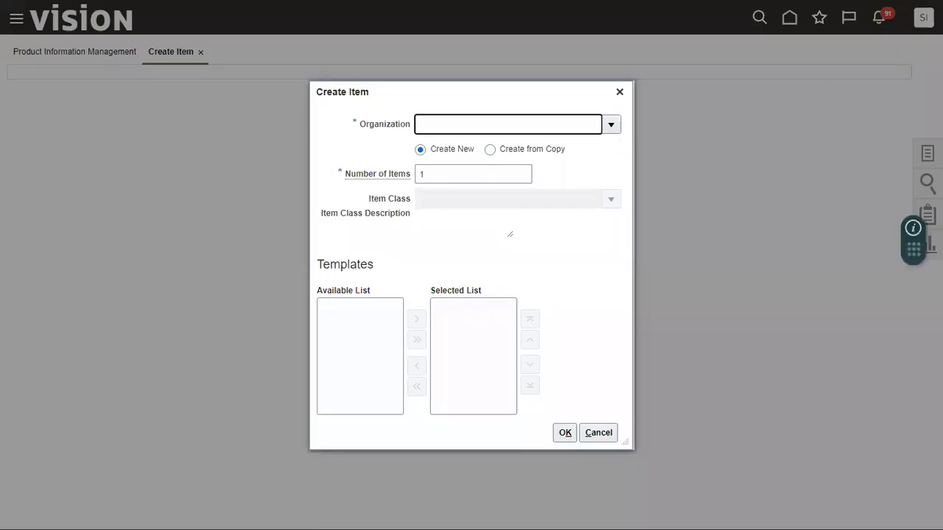
Step: Choose organization 000 for the new item, remove all selected templates, and confirm the item creation
left_click(612, 125)
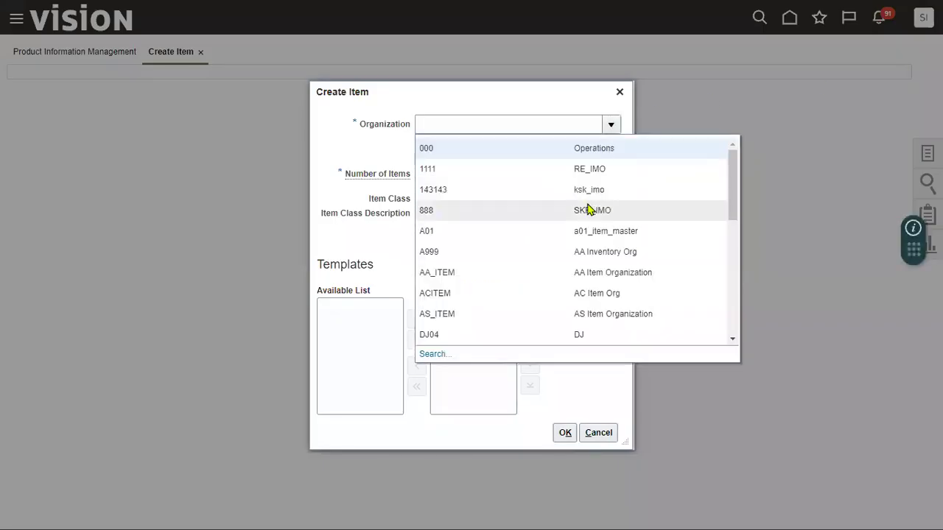
left_click(567, 148)
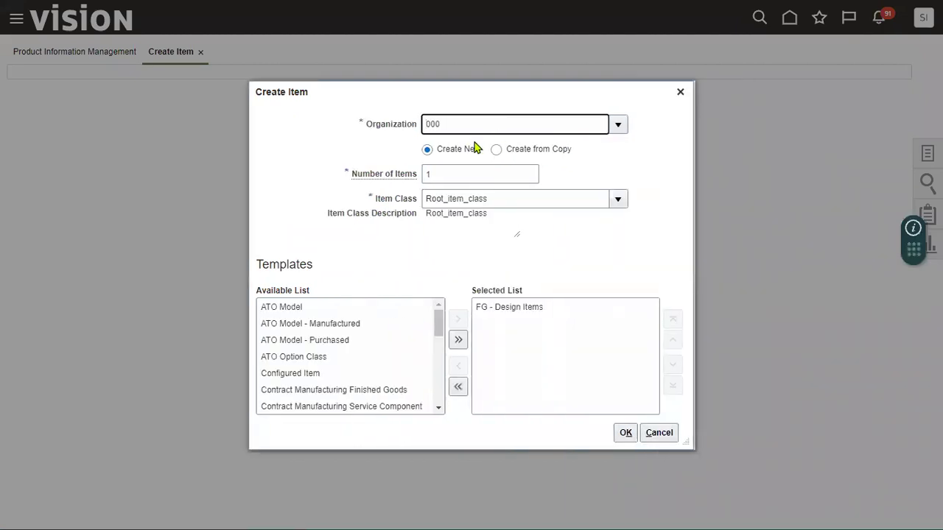
left_click_drag(376, 199, 413, 203)
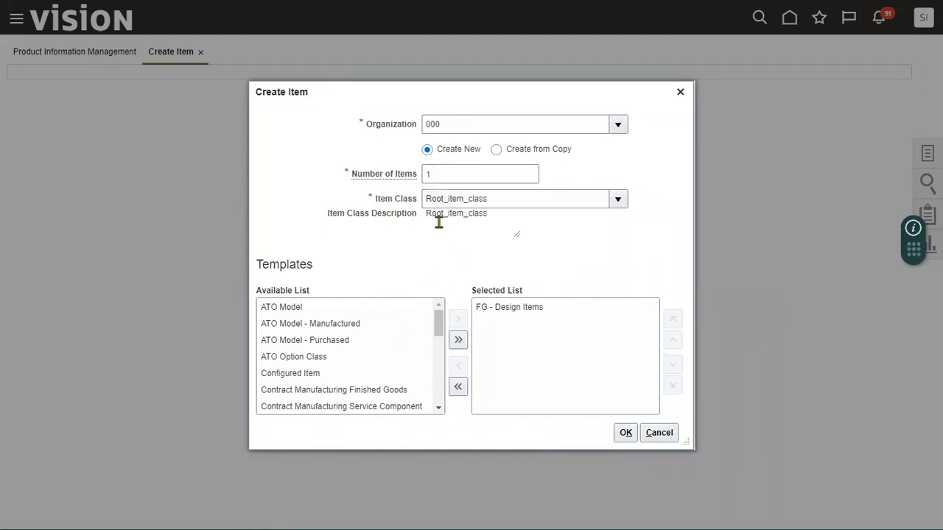
left_click(505, 308)
left_click(458, 386)
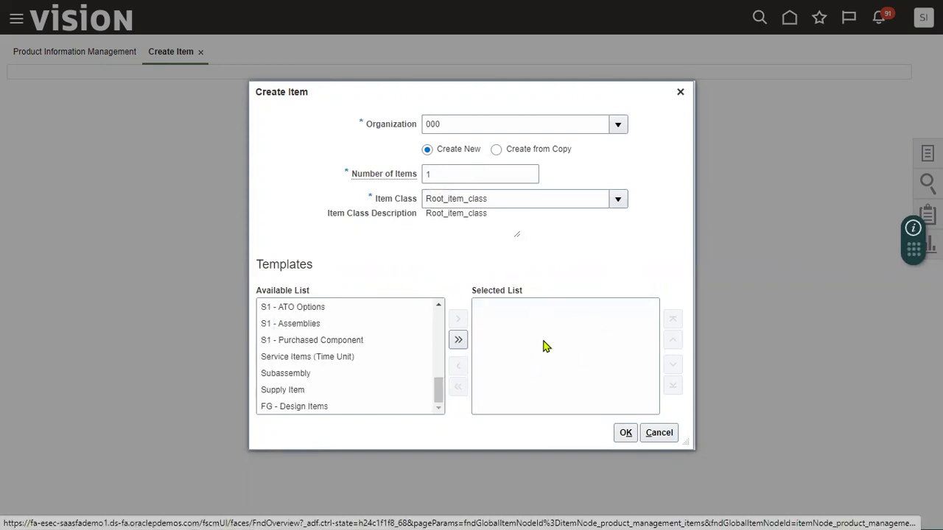
left_click(621, 432)
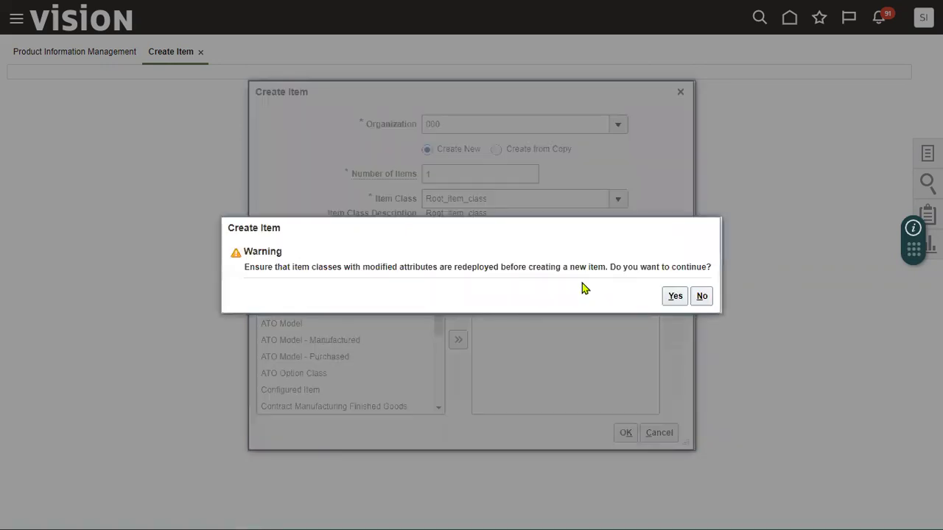
left_click(674, 296)
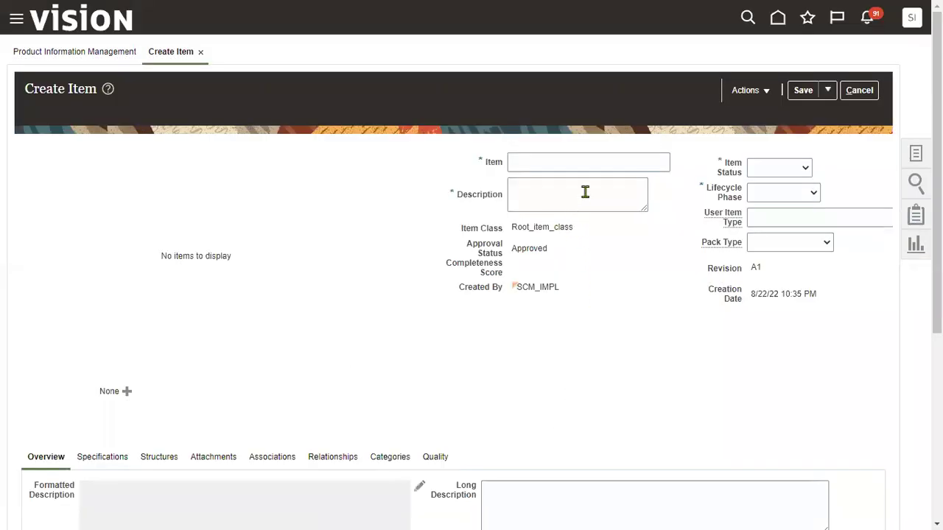
Step: Name the new item VOLVO_OM_ITEM and copy the same text into its description
left_click(594, 160)
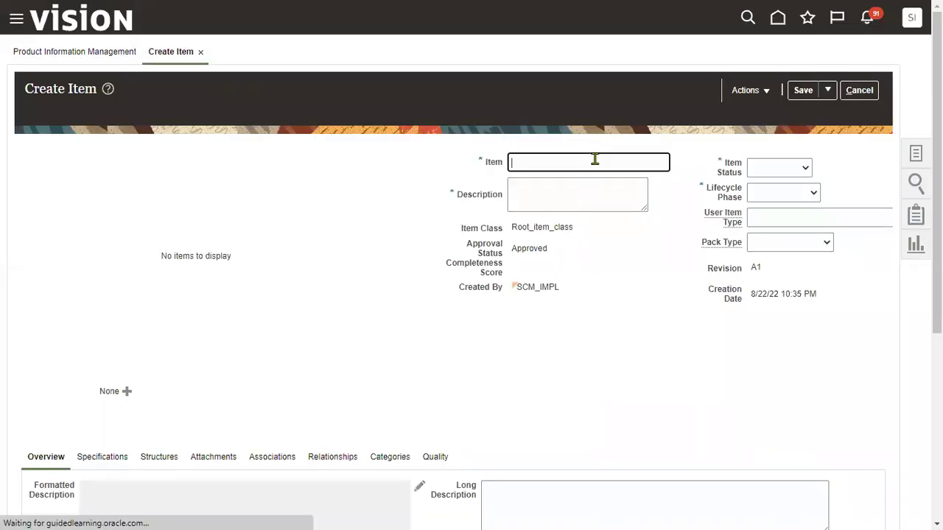
type("VOLVO_")
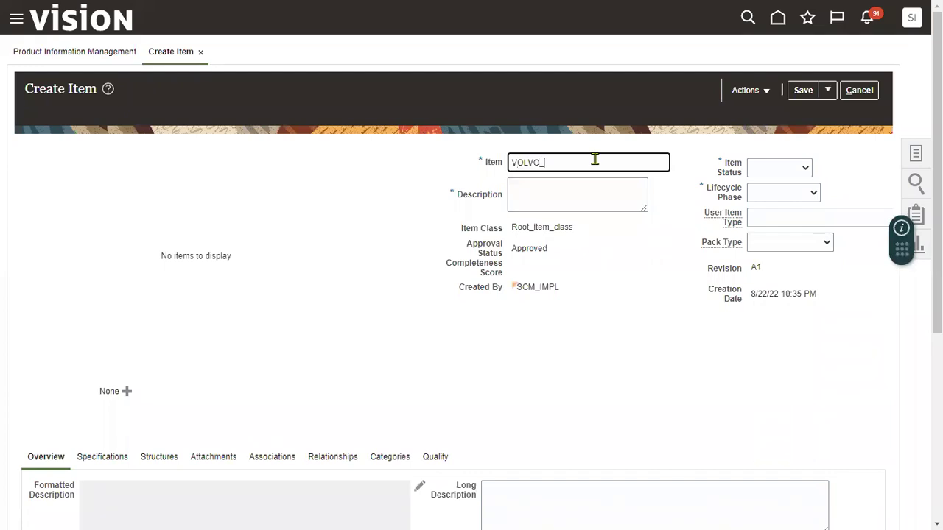
type("OM_ITEM")
key("ctrl+a")
key("ctrl+c")
left_click(583, 209)
key("ctrl+v")
Step: Set the item status to Active and the lifecycle phase to Active
left_click(767, 174)
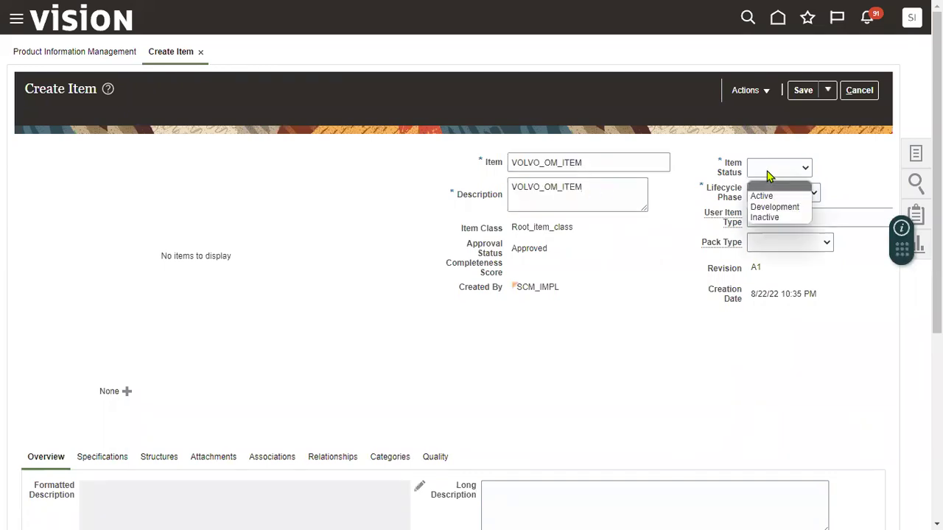
left_click(762, 196)
left_click(766, 195)
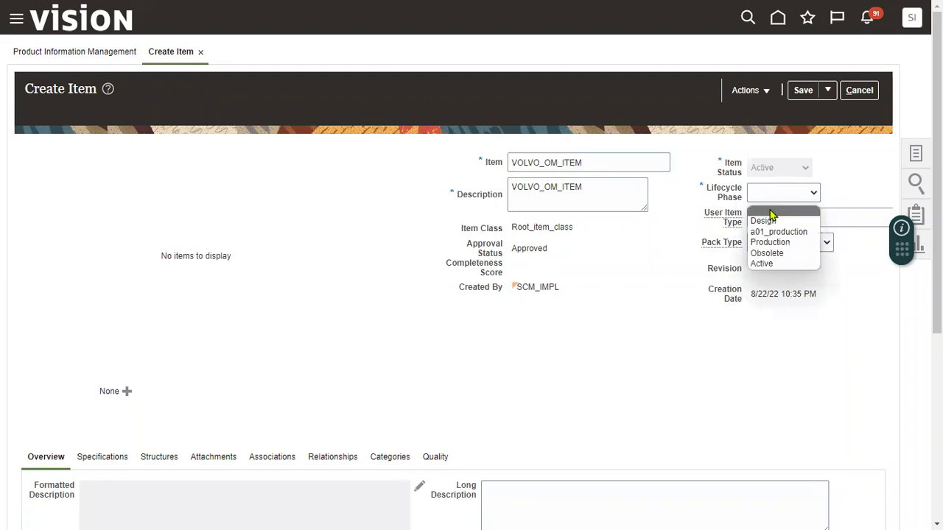
left_click(766, 265)
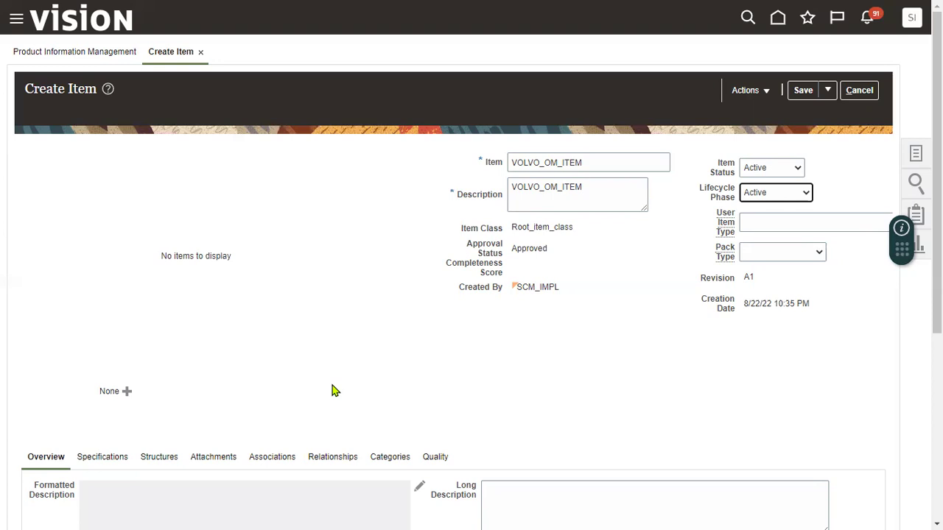
Step: Set the item's mandatory primary unit of measure to Ea
scroll(238, 404, "down", 3)
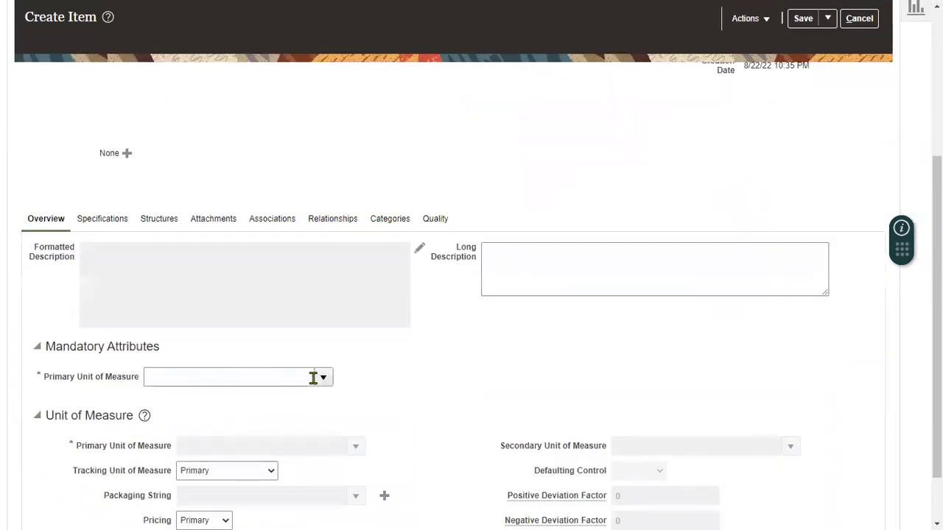
left_click(289, 377)
type("Ea")
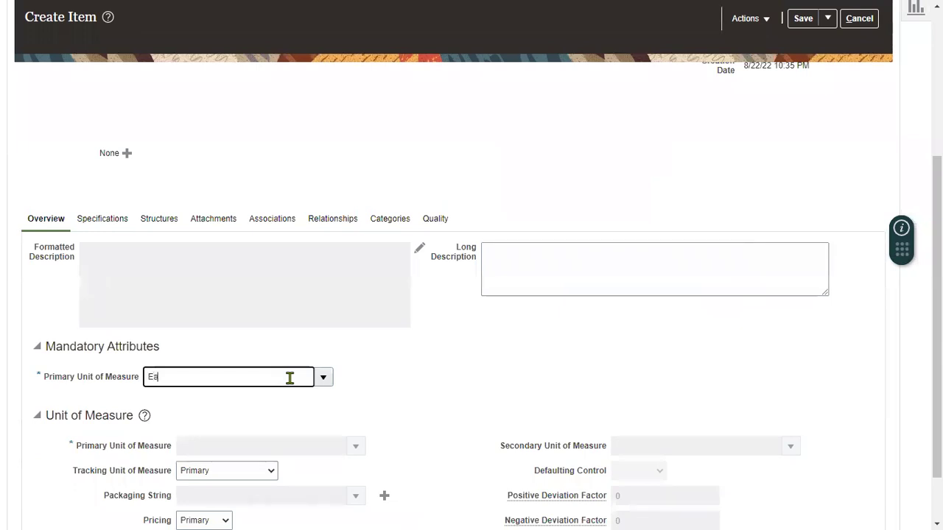
key("Tab")
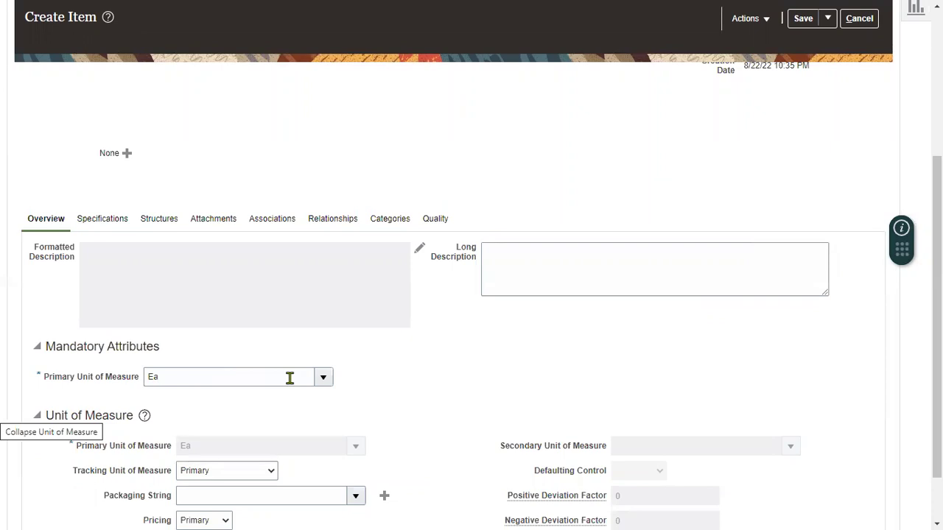
Step: In the item's inventory specifications, set Inventory Item to Yes
left_click(107, 226)
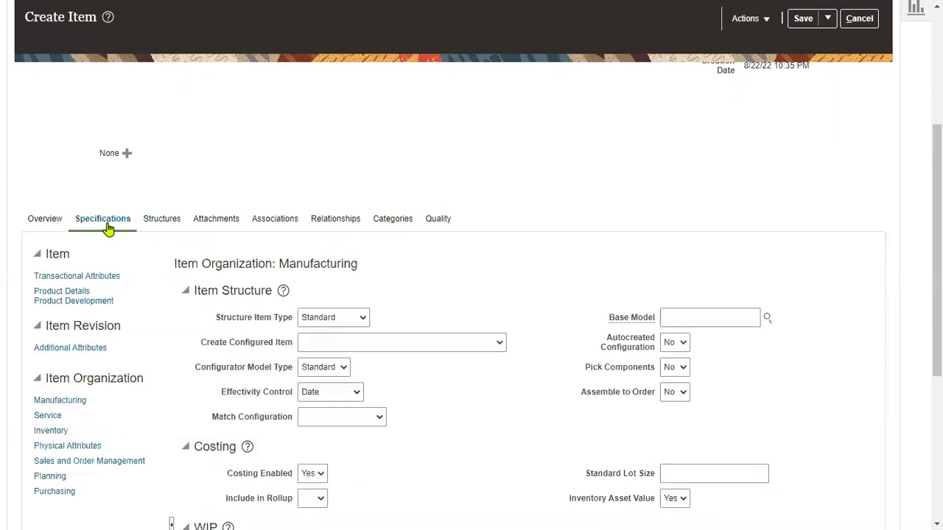
left_click(58, 431)
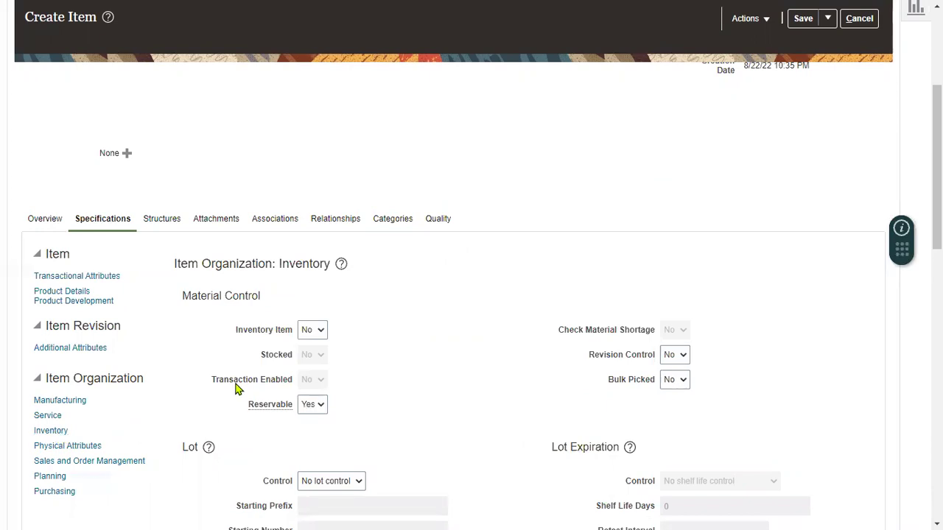
left_click(315, 333)
left_click(319, 358)
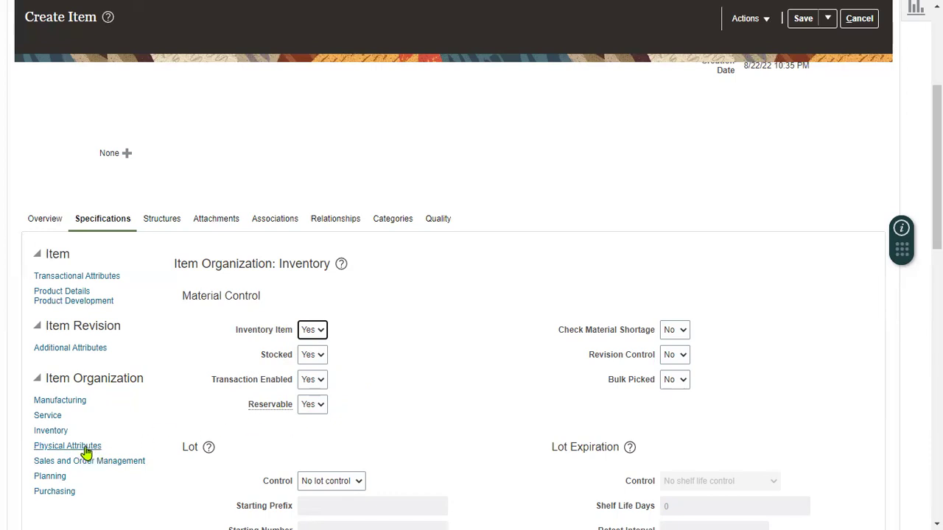
Step: In the purchasing specifications, set Purchased to Yes and enter a purchase price of 22
left_click(56, 492)
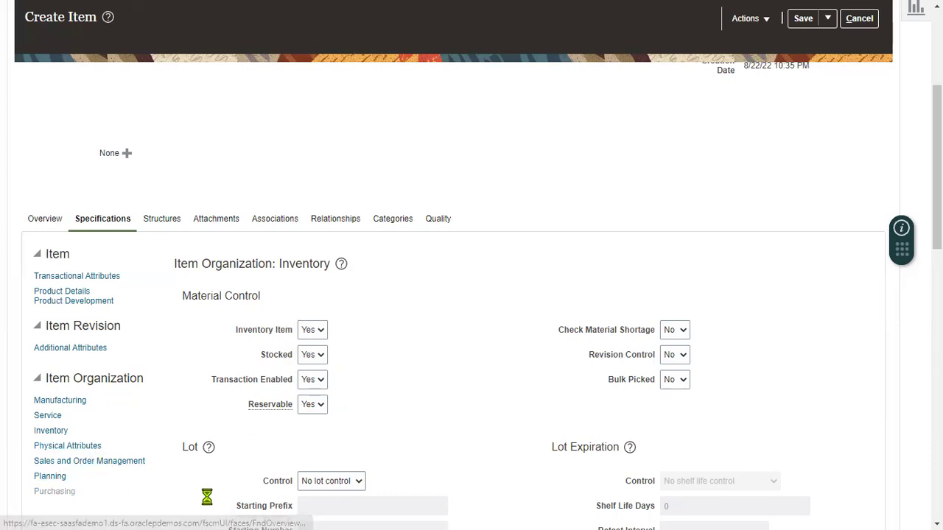
left_click(322, 322)
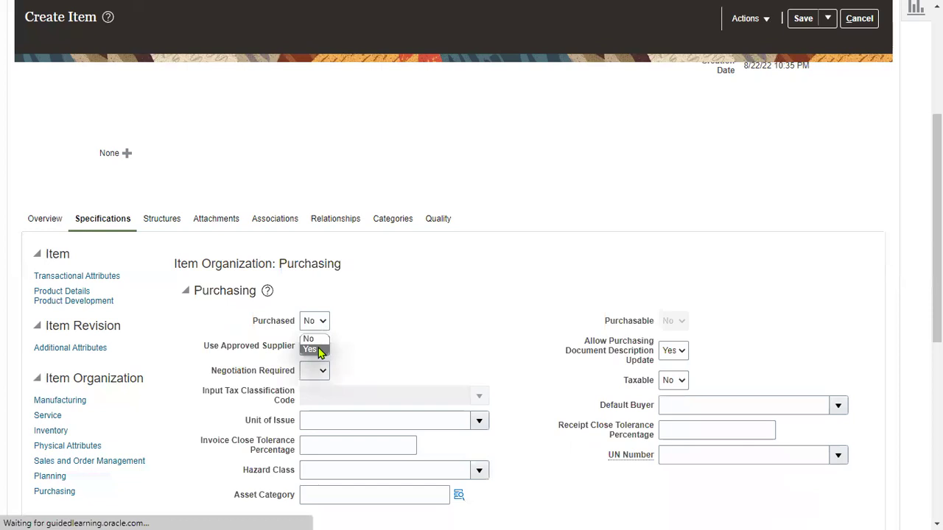
left_click(312, 350)
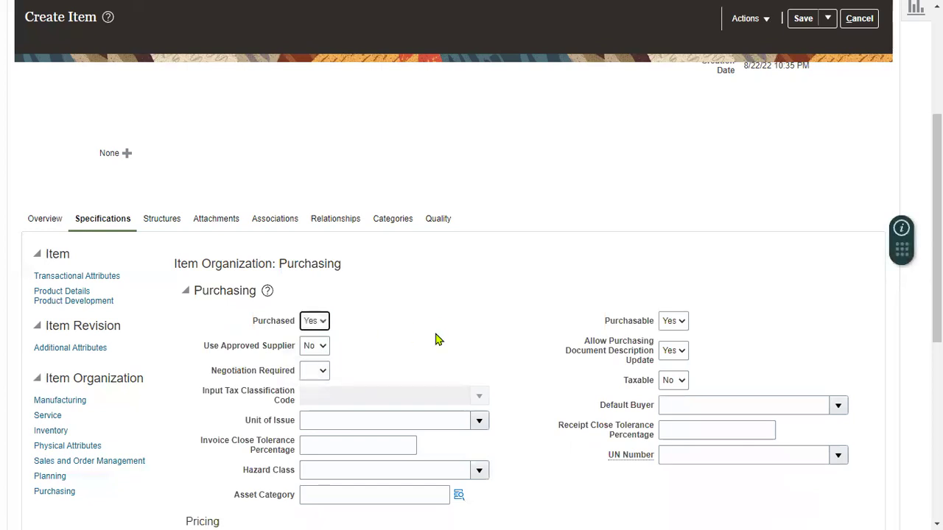
scroll(423, 346, "down", 3)
left_click(375, 311)
type("22")
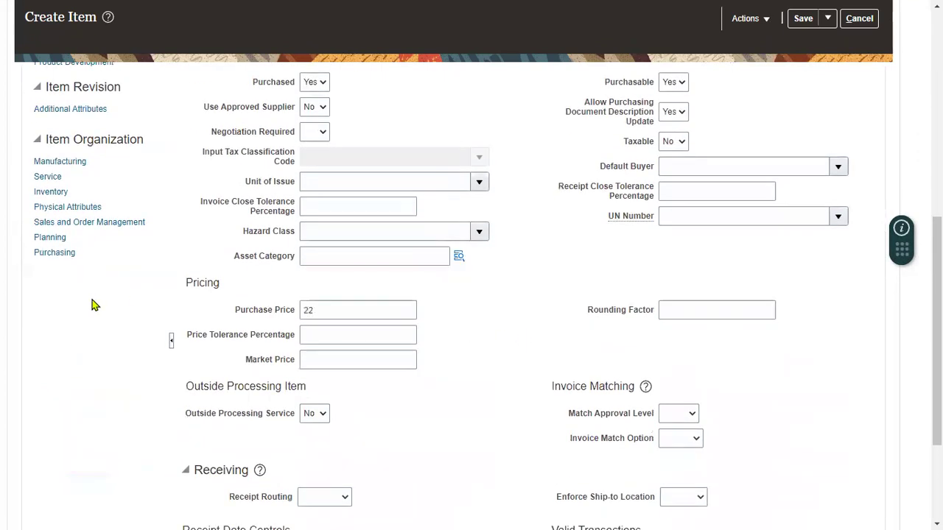
Step: In the sales and order management specifications, set Customer Ordered to Yes
scroll(93, 303, "up", 3)
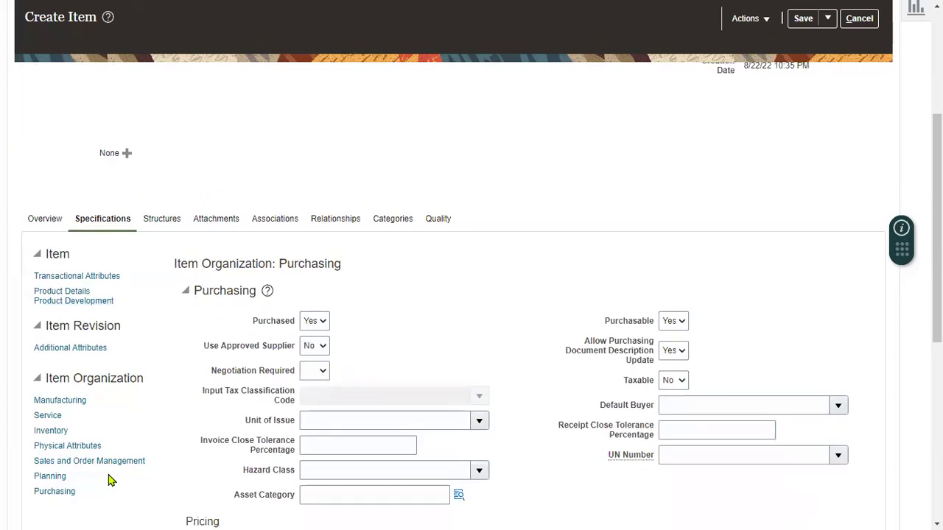
left_click(66, 464)
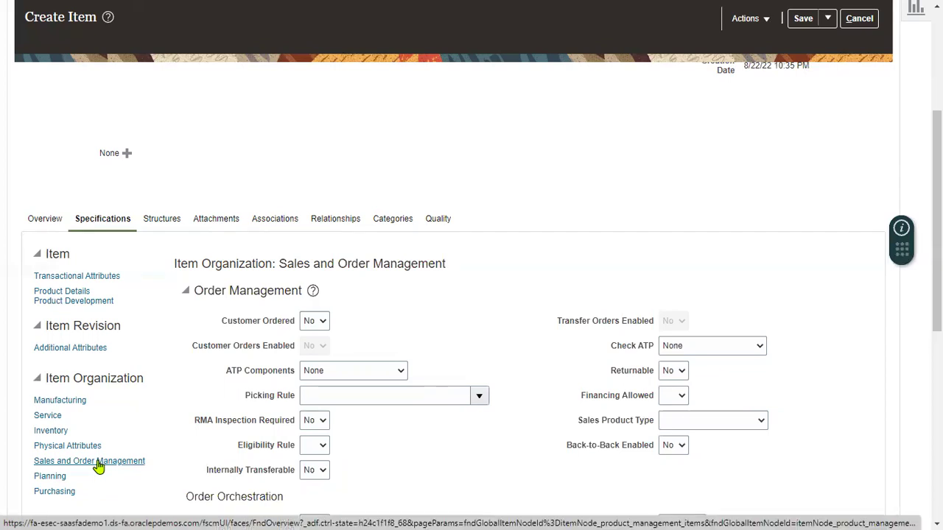
left_click(319, 321)
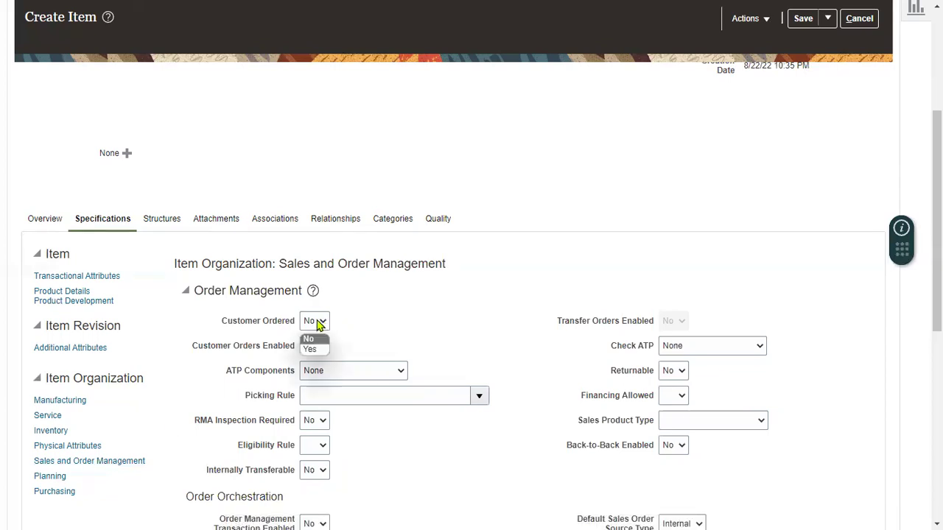
left_click(324, 347)
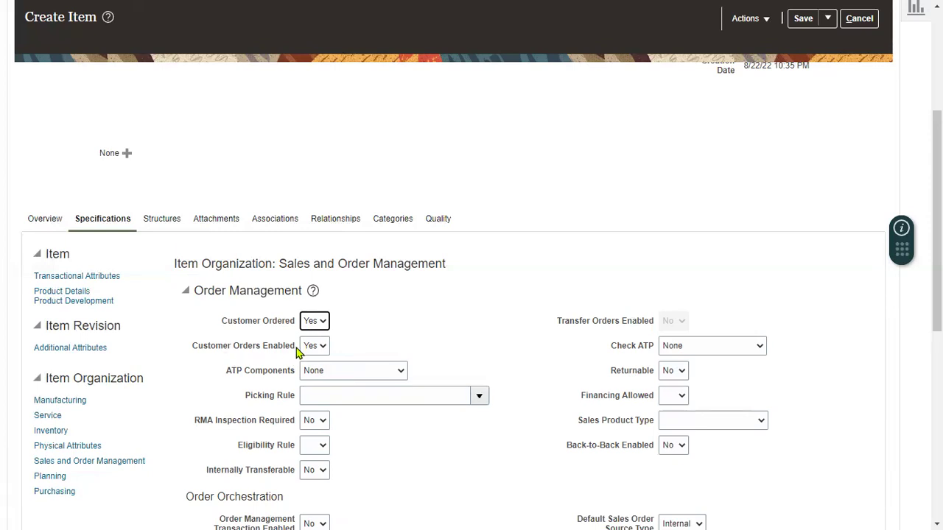
Step: Set Invoiced to Yes in the Invoicing section of the sales and order management specifications
scroll(298, 354, "down", 2)
scroll(299, 354, "down", 4)
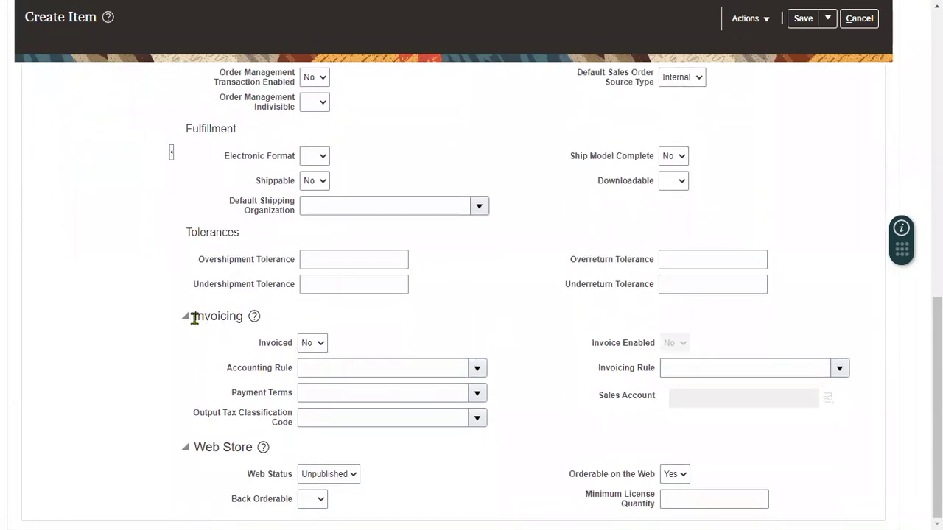
left_click_drag(193, 316, 247, 317)
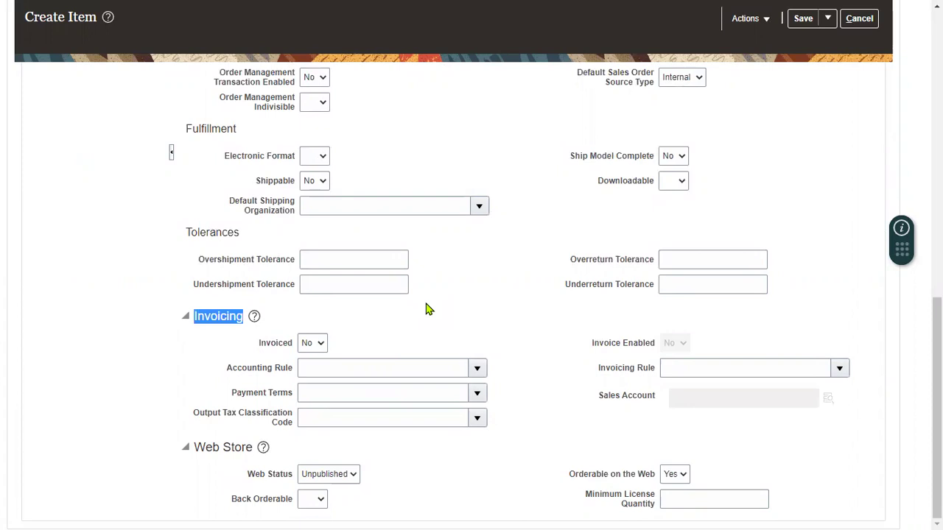
left_click(317, 346)
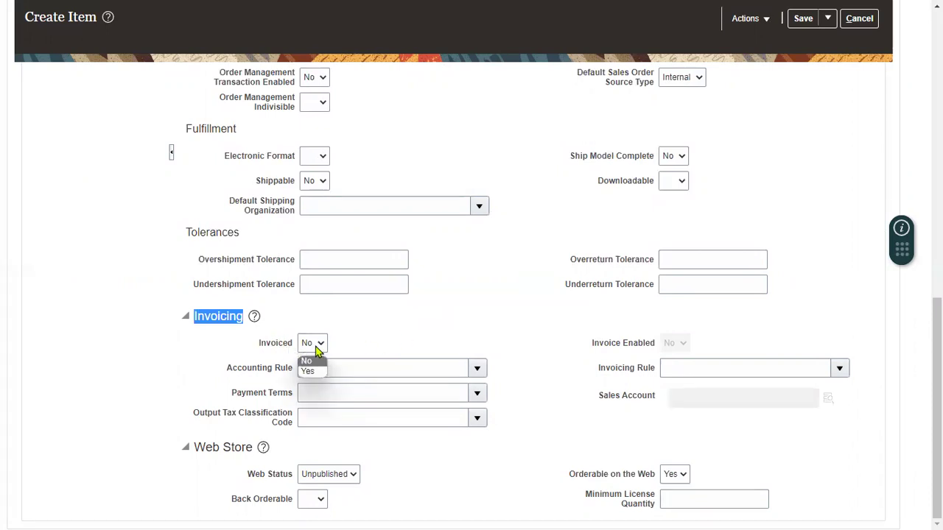
left_click(314, 372)
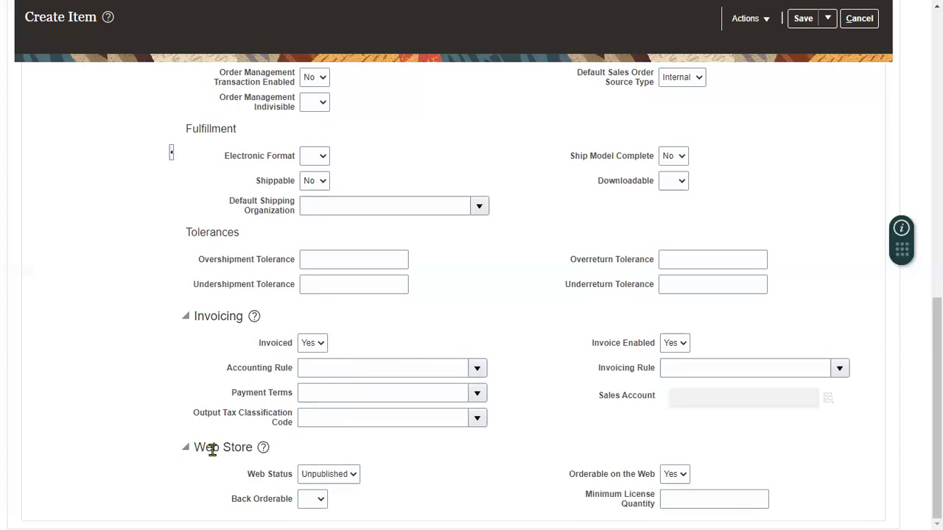
Step: Review the Web Store settings, including Orderable on the Web and the available Web Status options, without changing them
left_click_drag(195, 447, 253, 447)
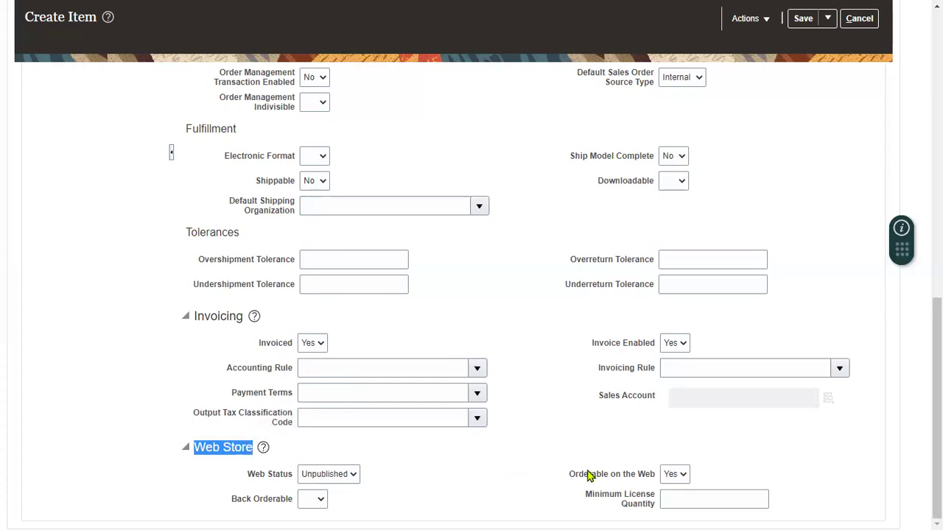
left_click_drag(567, 474, 624, 475)
left_click(335, 475)
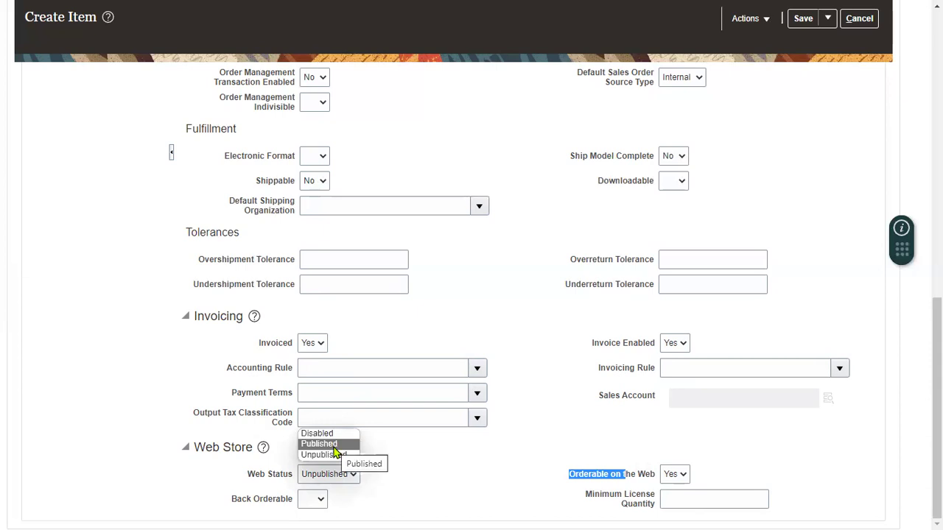
left_click(446, 457)
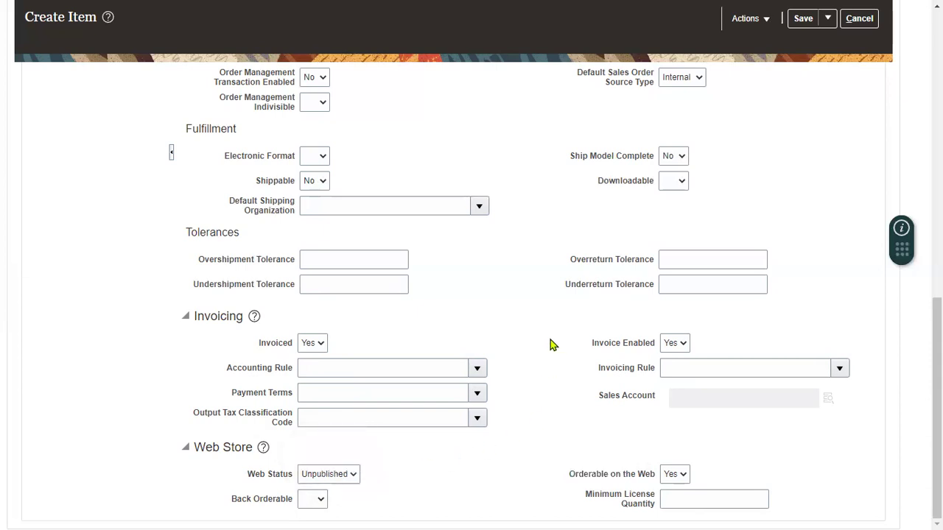
Step: Associate the item with organization 001 (Seattle) without applying any template
scroll(550, 340, "up", 8)
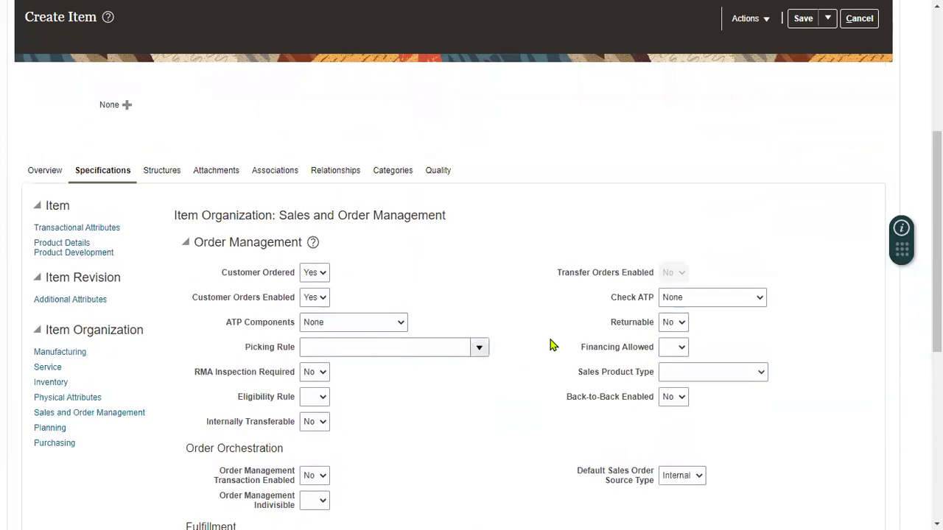
scroll(550, 342, "down", 2)
left_click(287, 173)
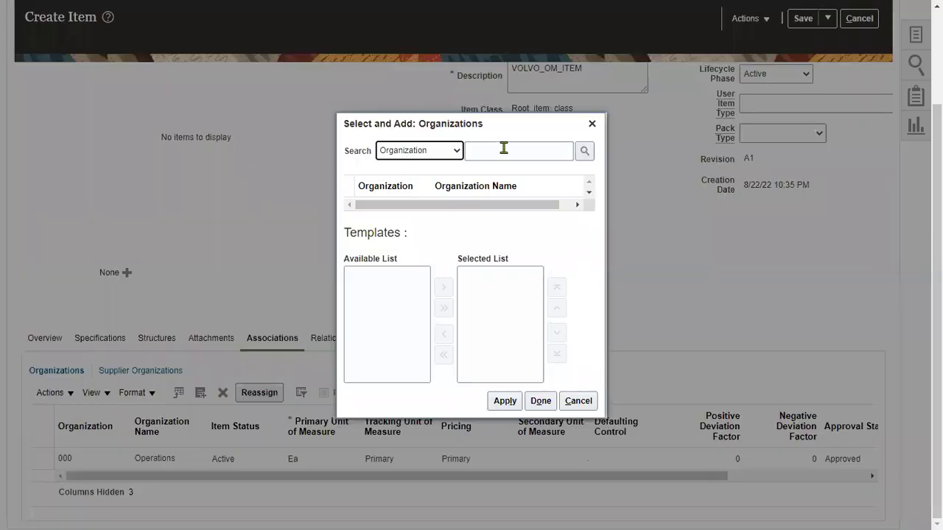
left_click(504, 150)
type("001")
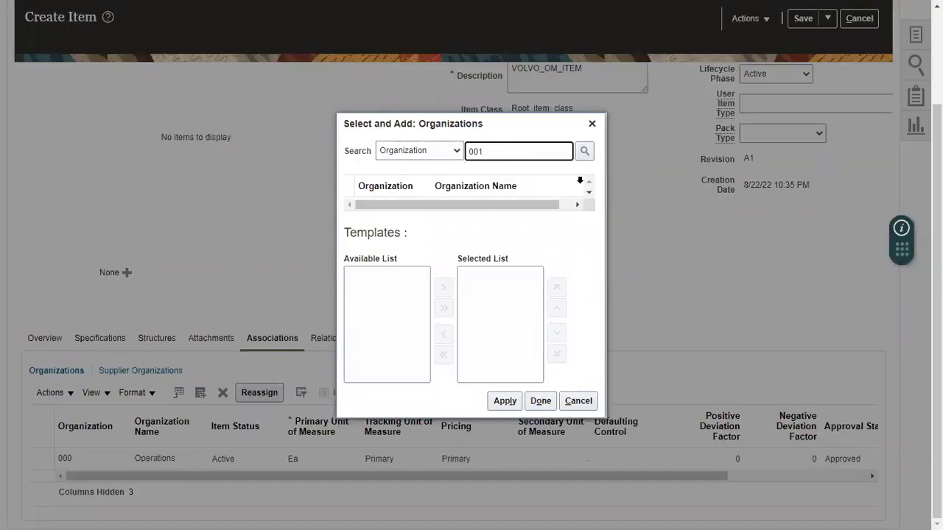
left_click(584, 151)
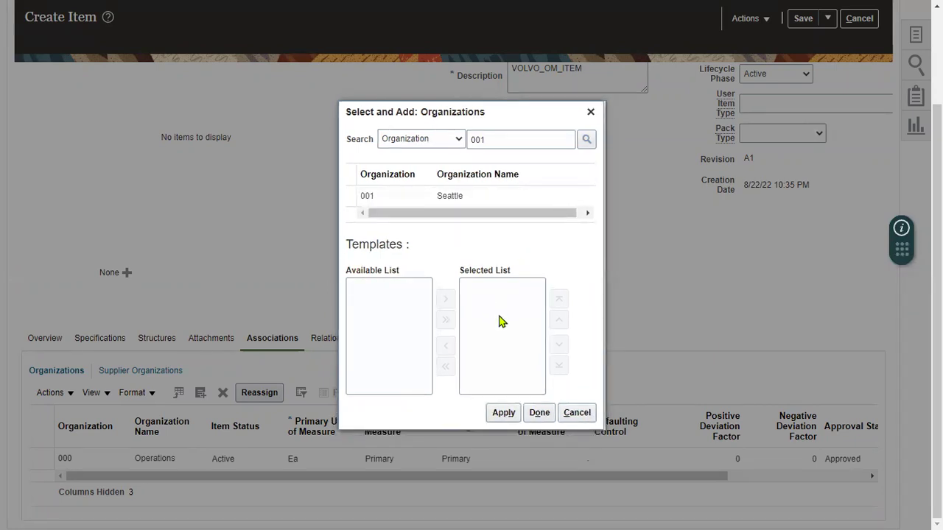
left_click(483, 196)
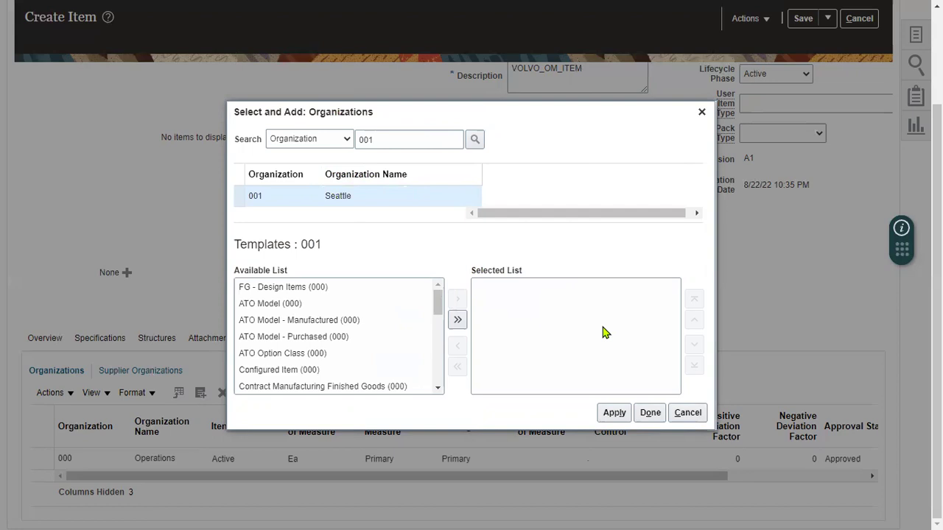
left_click(650, 413)
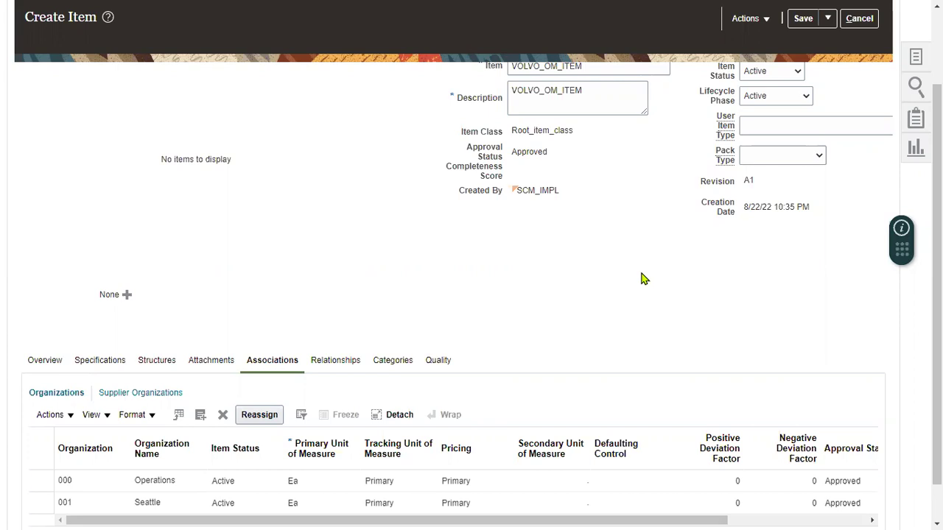
Step: Save the new item and close it to return to the Product Information Management overview
scroll(641, 279, "up", 2)
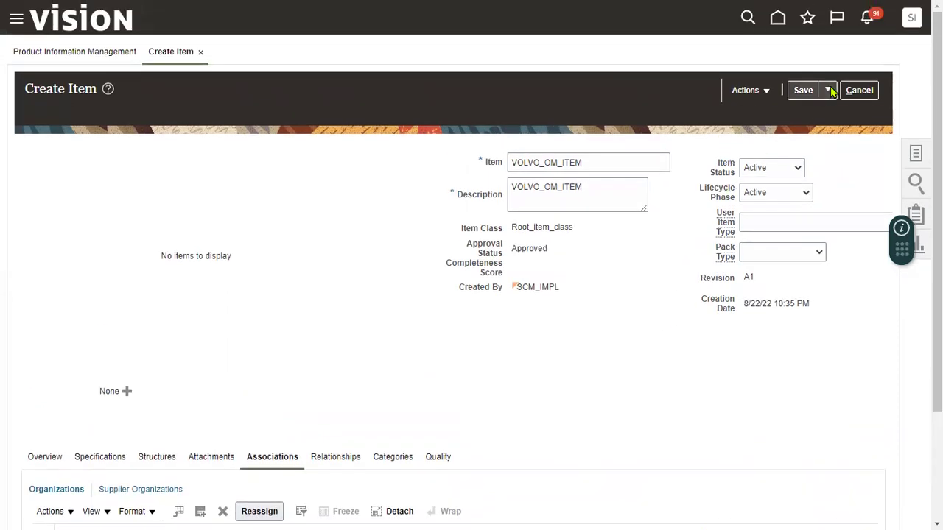
left_click(801, 90)
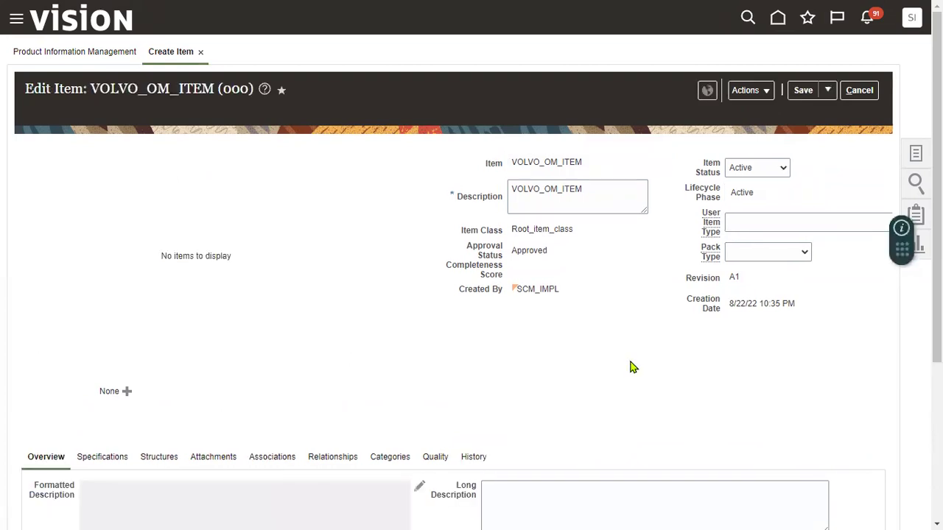
left_click(828, 91)
left_click(822, 114)
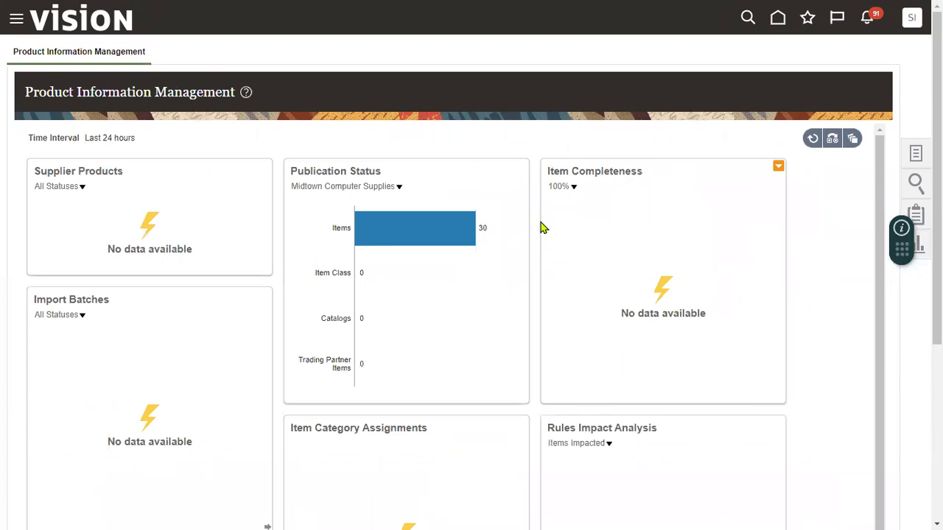
Step: Go to the Order Management work area and start creating a new sales order
left_click(16, 22)
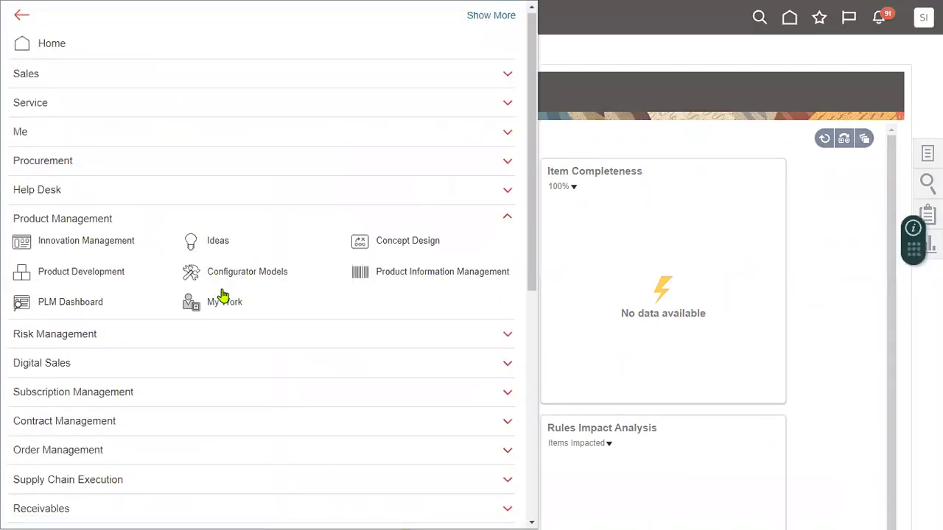
scroll(223, 294, "down", 5)
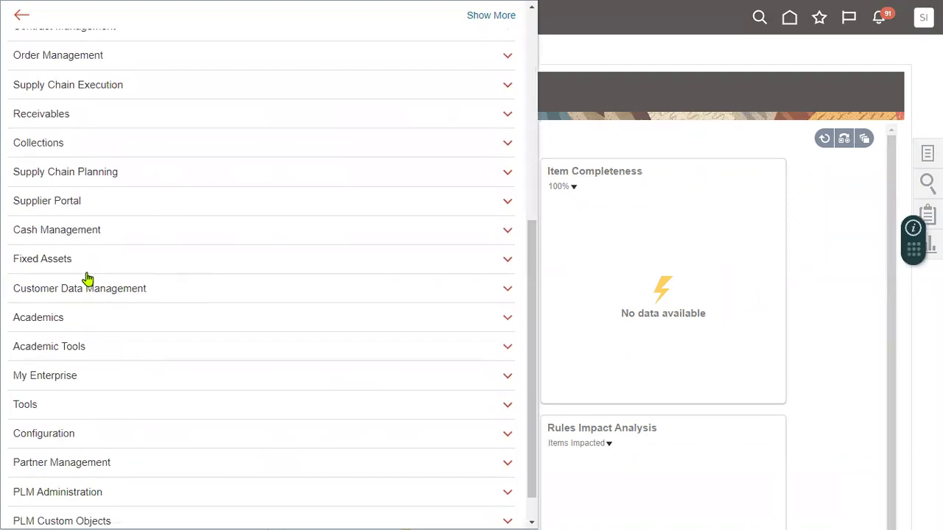
left_click(116, 173)
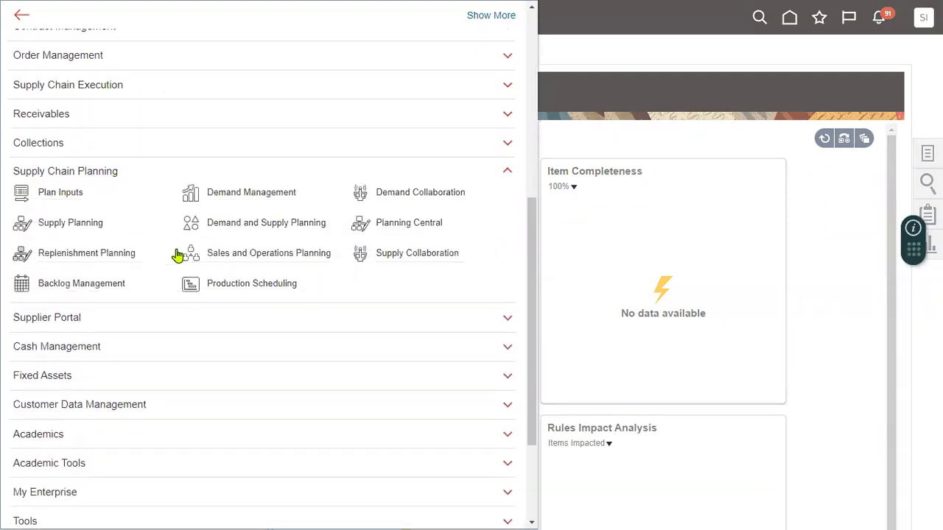
left_click(122, 54)
left_click(237, 83)
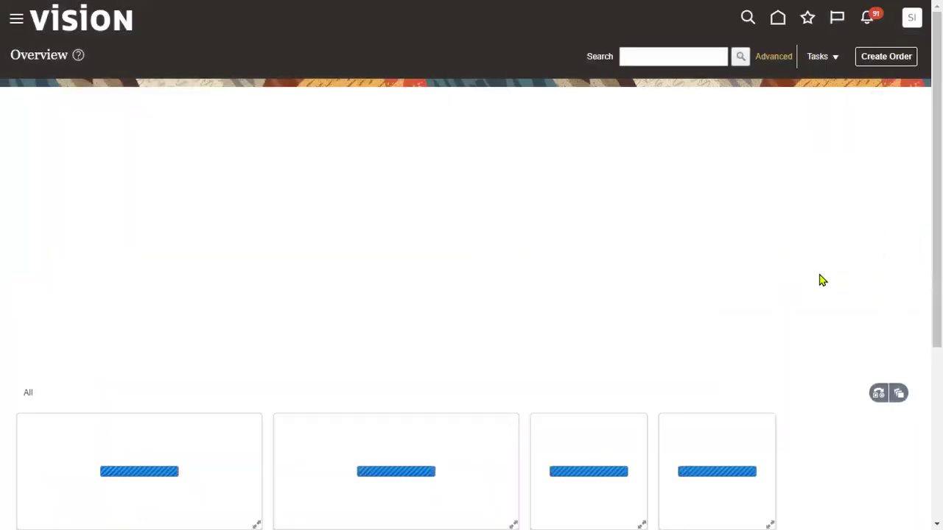
left_click(822, 57)
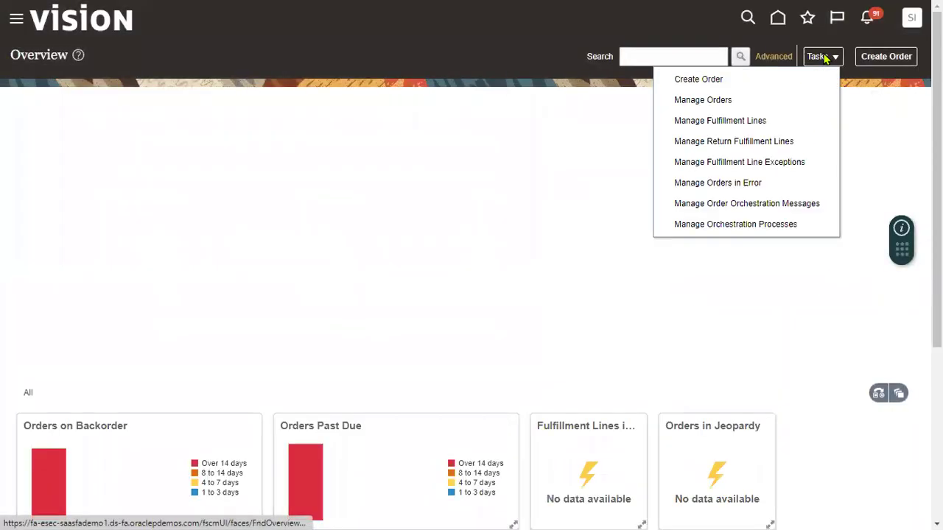
left_click(720, 81)
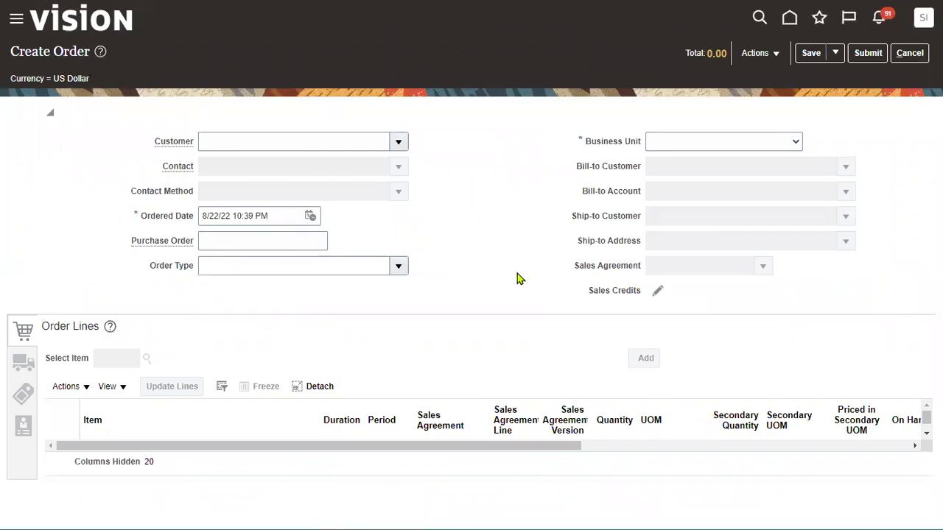
Step: Fill in the order header with customer Business World, US1 Business Unit and the customer's bill-to account
left_click(337, 146)
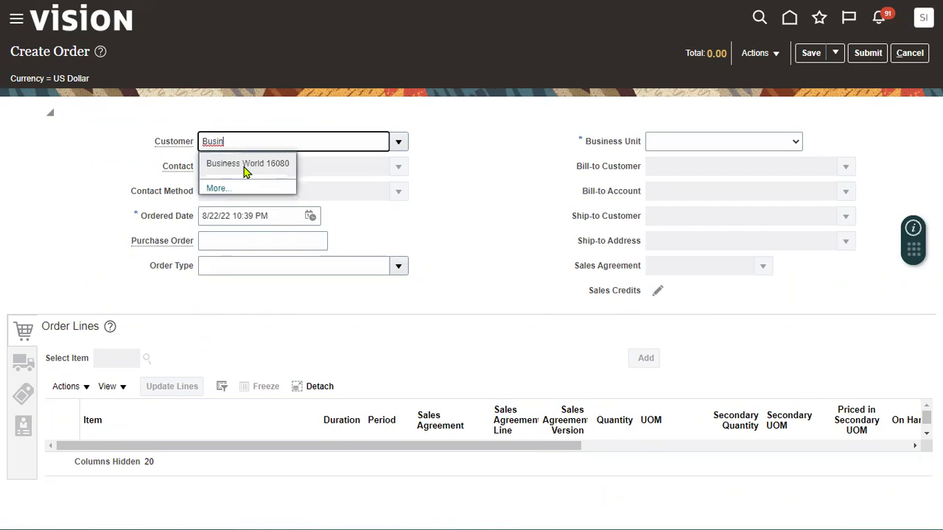
left_click(244, 167)
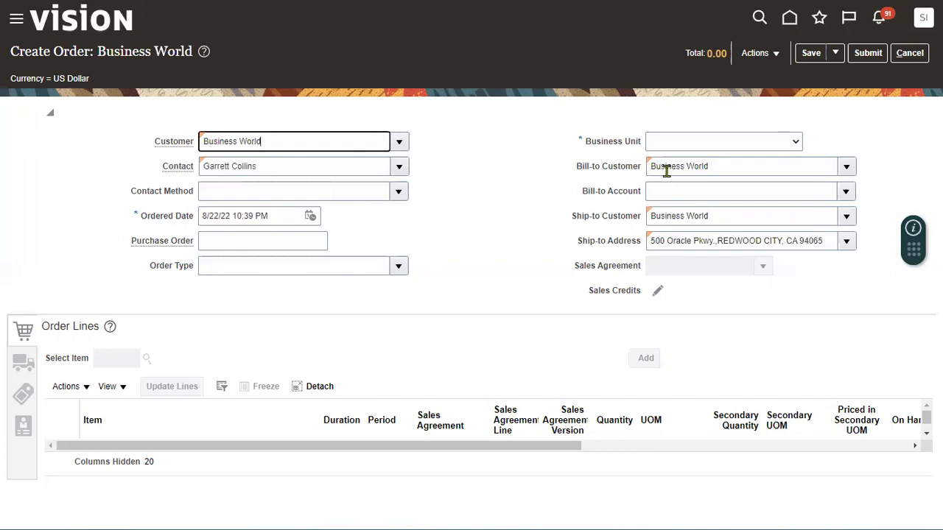
left_click(699, 144)
left_click_drag(800, 180, 799, 350)
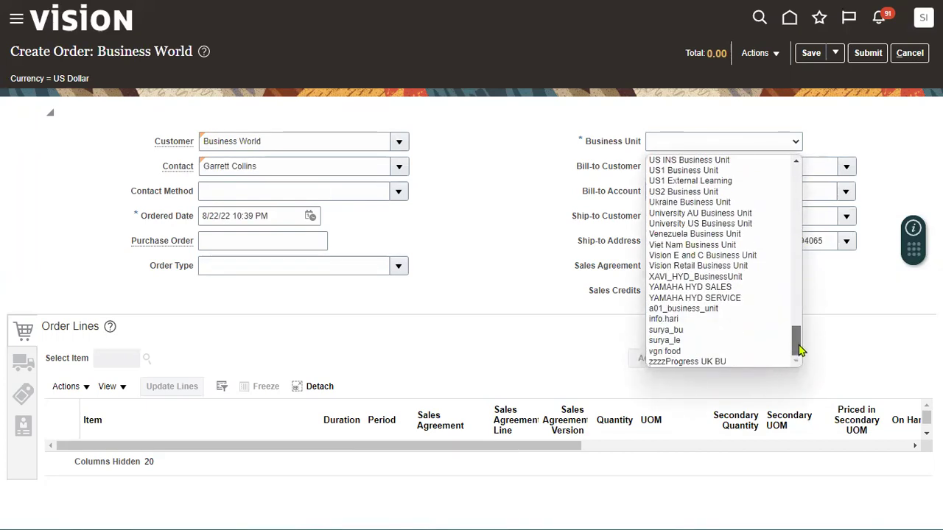
left_click(700, 171)
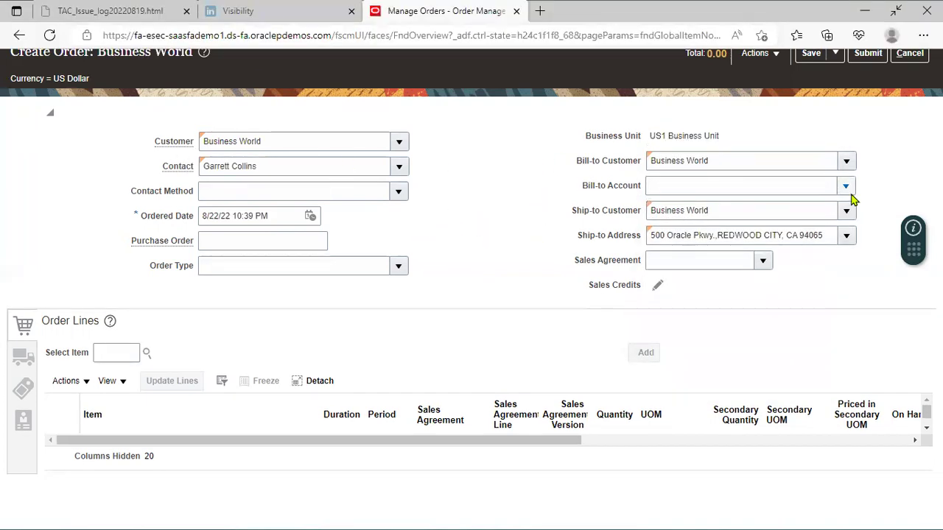
left_click(671, 190)
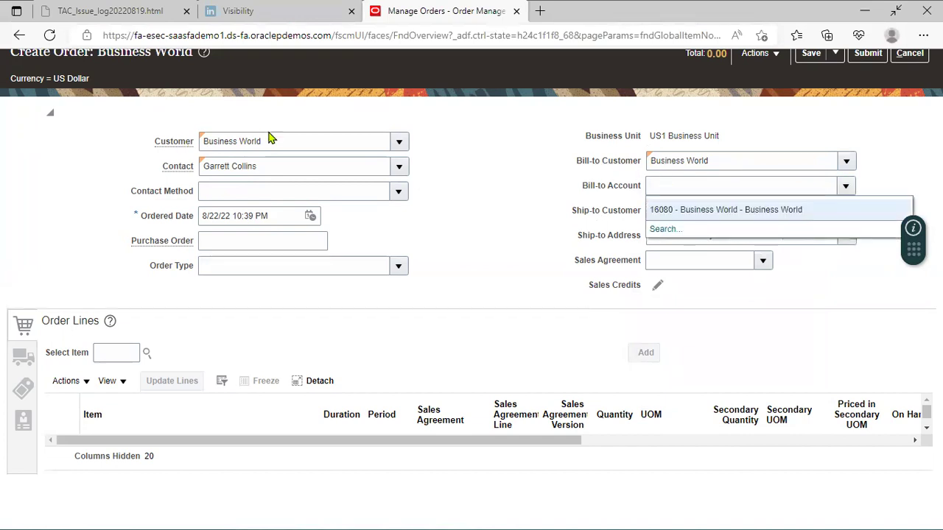
left_click(657, 209)
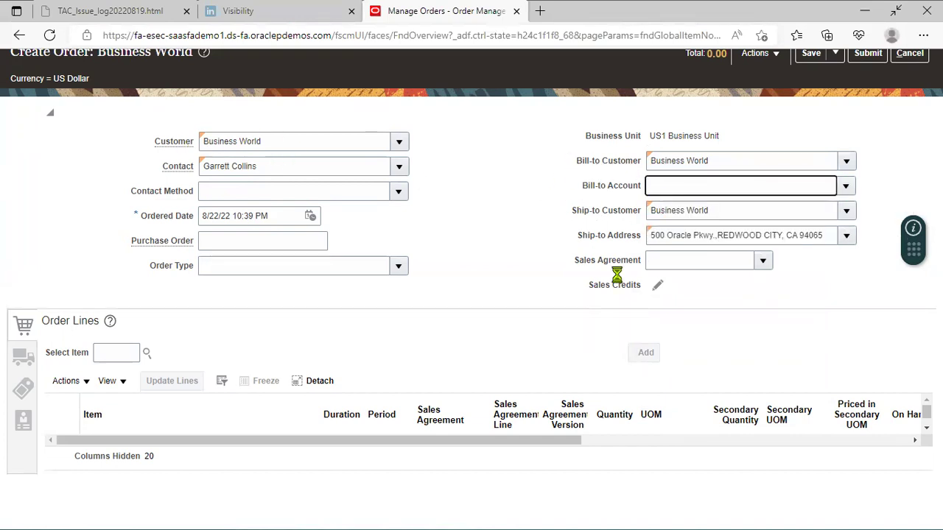
Step: Search the items for VOLVO and select VOLVO_OM_ITEM from organization 000 for the order line
left_click(109, 353)
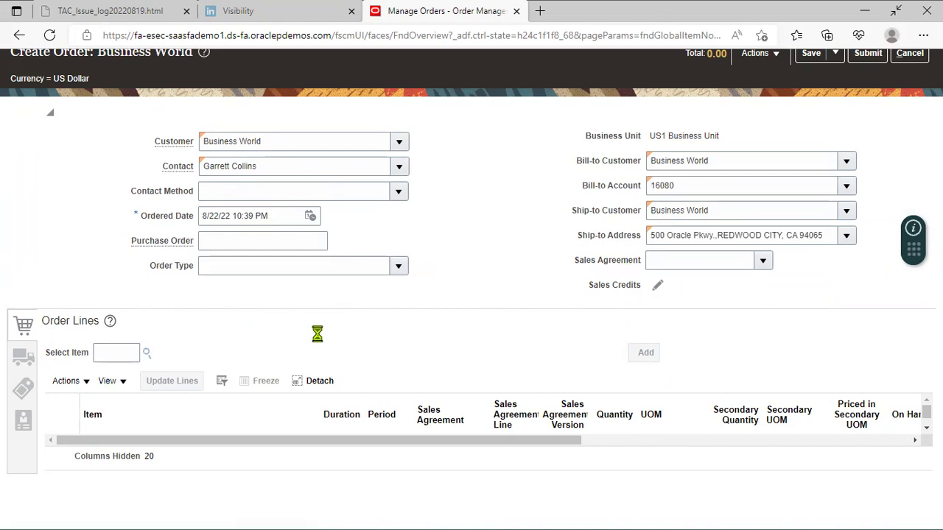
key("F11")
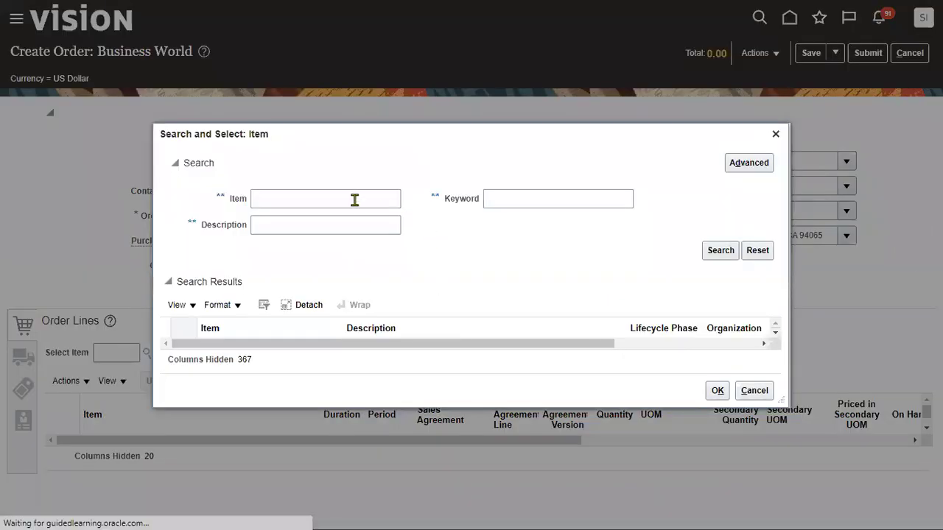
left_click(354, 200)
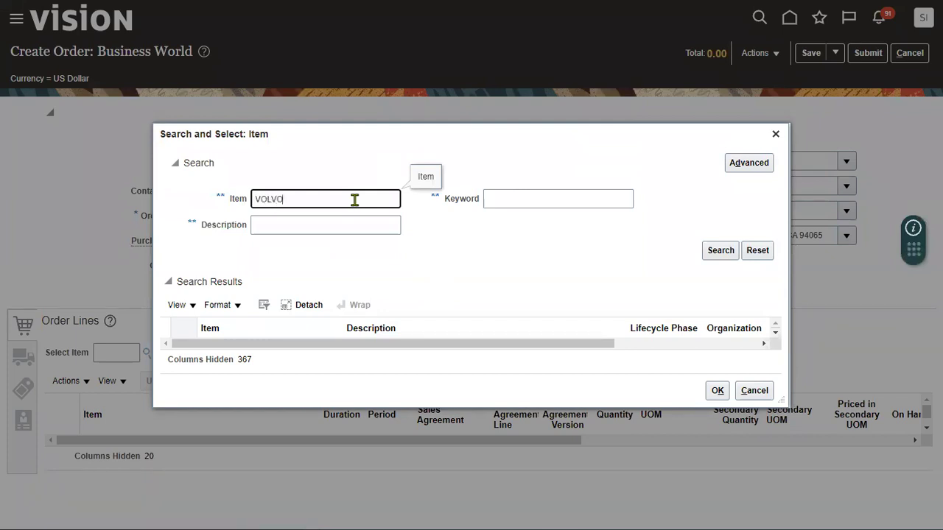
left_click(718, 251)
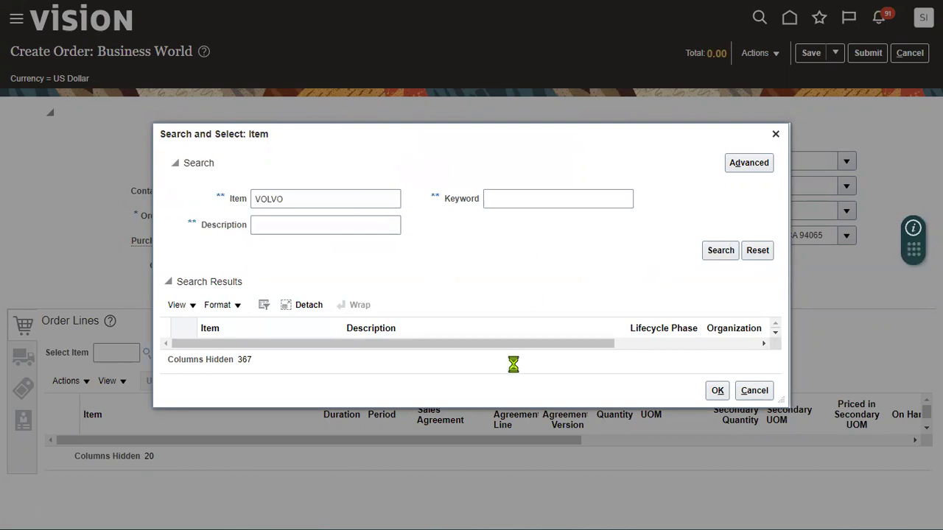
left_click(297, 315)
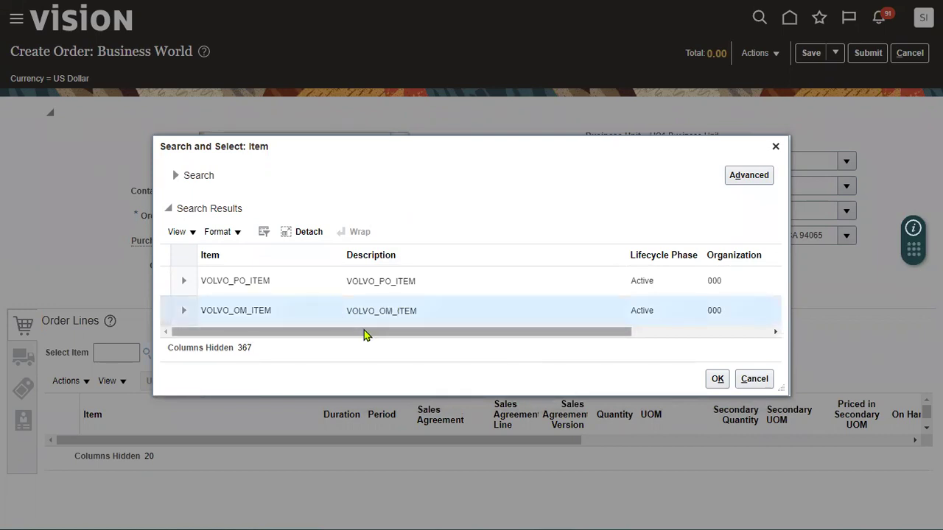
mouse_move(366, 335)
left_mouse_down()
mouse_move(596, 341)
mouse_move(354, 341)
left_mouse_up()
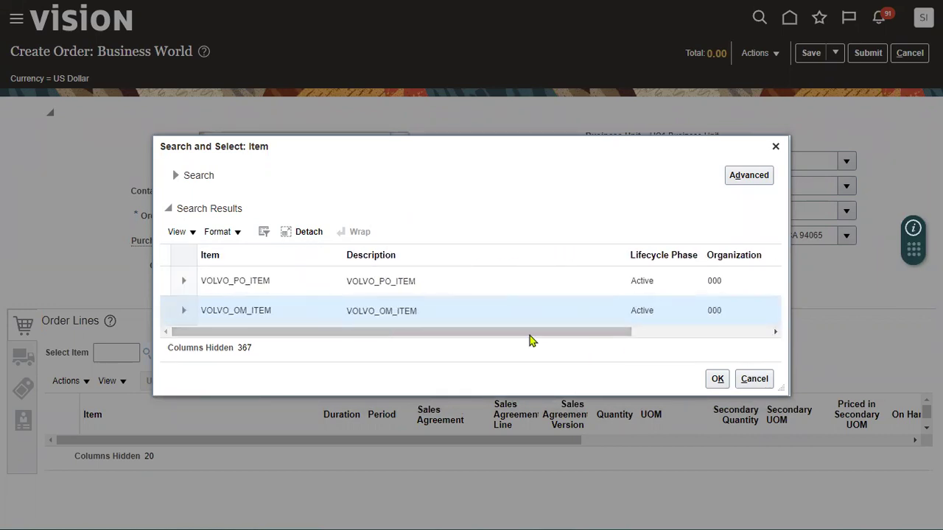
left_click(718, 380)
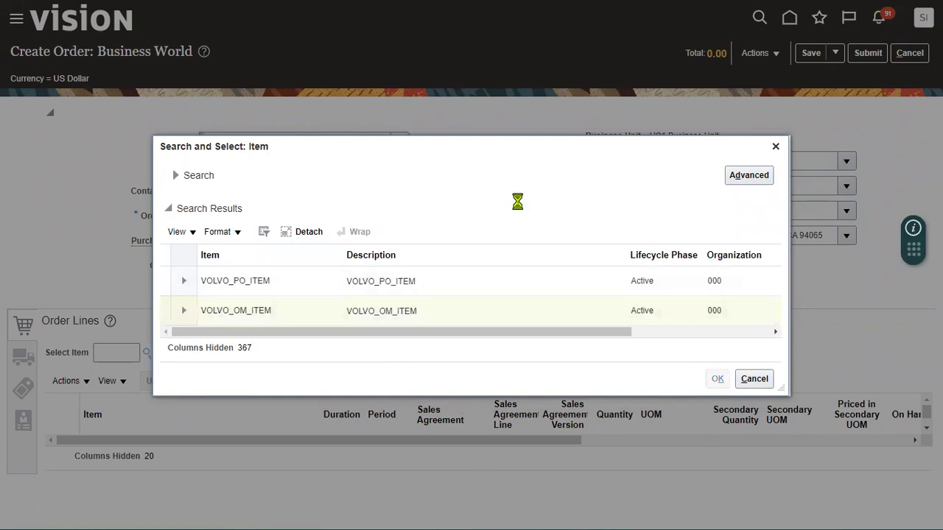